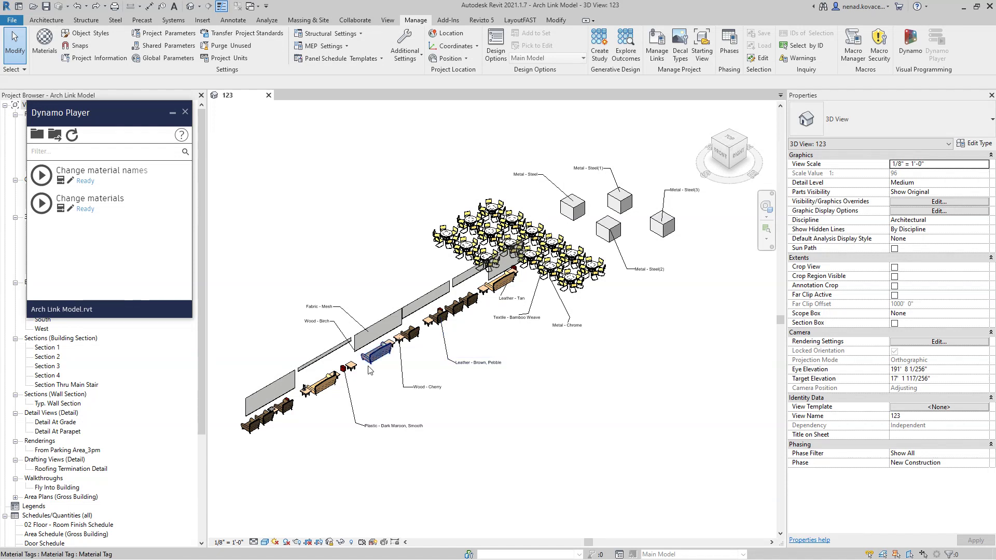
Zoom the 3D View 123 in toward the four Metal - Steel cubes and their material tags.
scroll(351, 367, "up", 3)
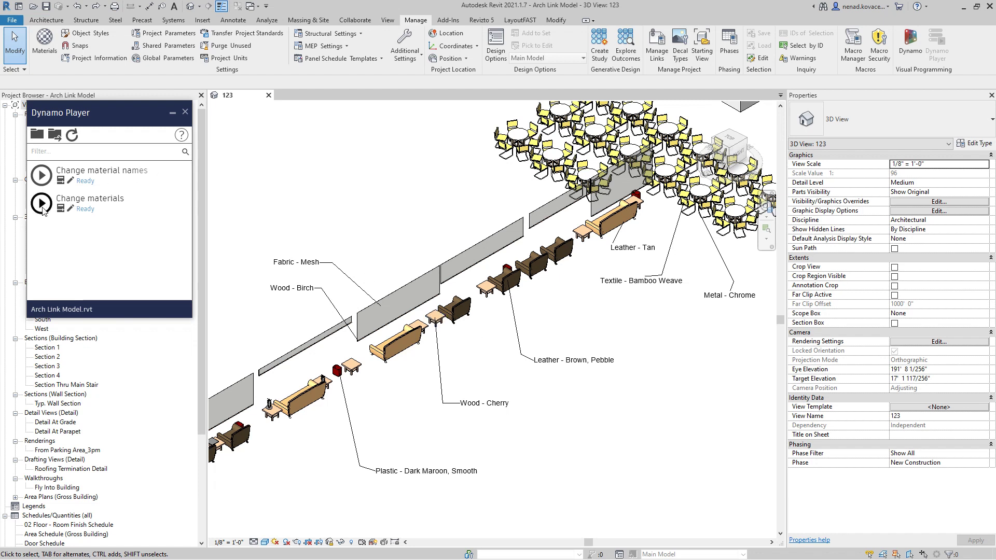
Bring the cubes closer, select the Metal - Steel(1) tag to inspect it, then deselect.
middle_click_drag(704, 371, 407, 523)
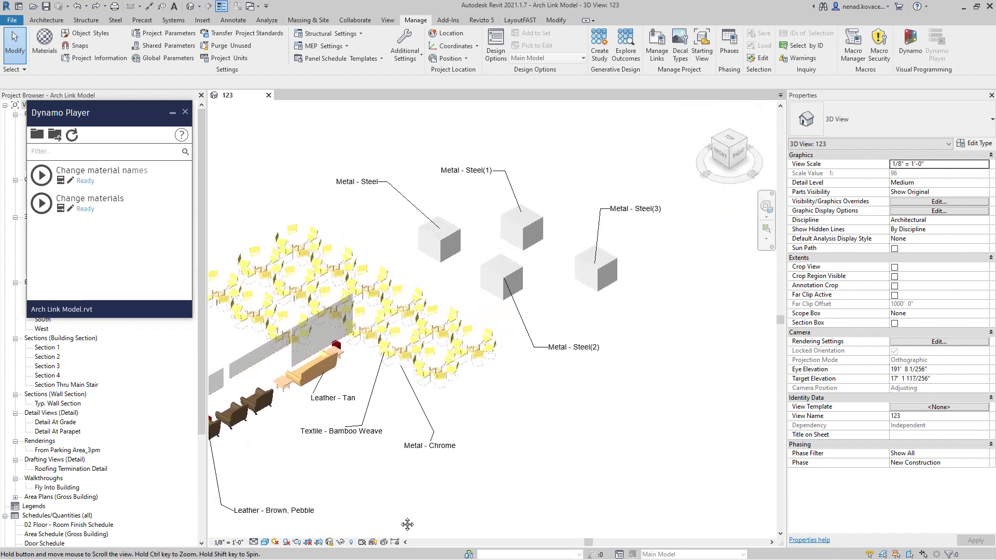
scroll(548, 312, "up", 2)
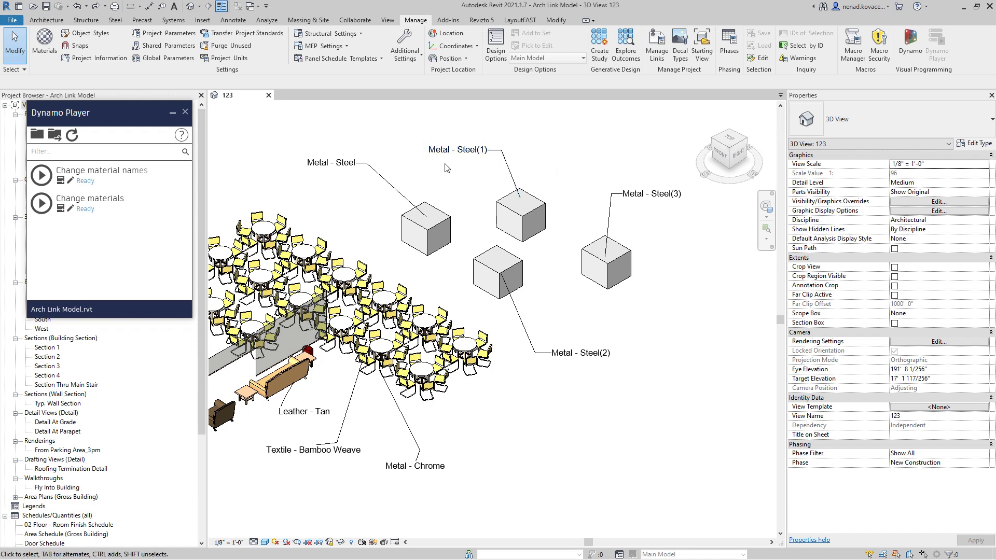
left_click(450, 156)
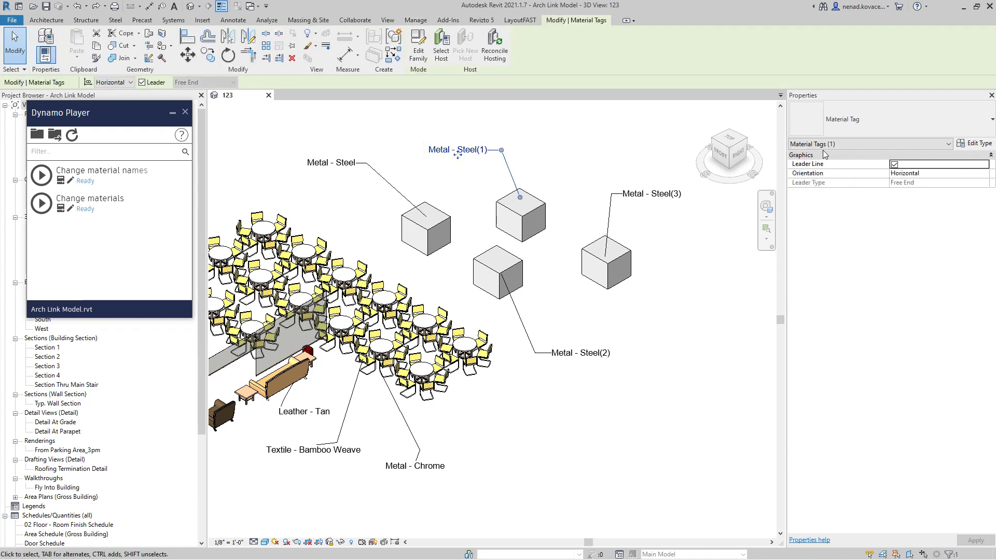
left_click(607, 145)
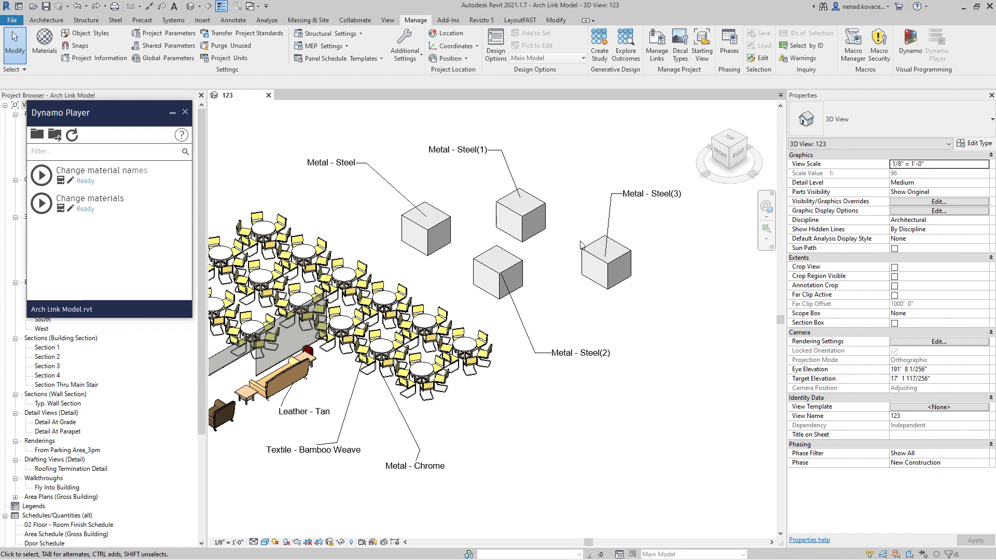
Reframe the view on the furniture row and run the Change materials script.
scroll(581, 245, "down", 2)
middle_click_drag(447, 430, 430, 380)
scroll(456, 377, "up", 1)
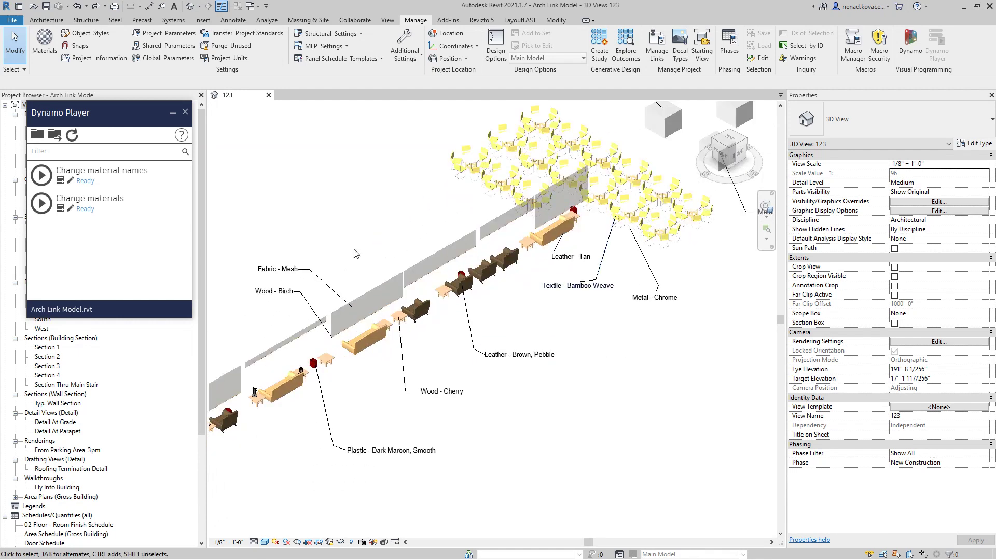
left_click(41, 204)
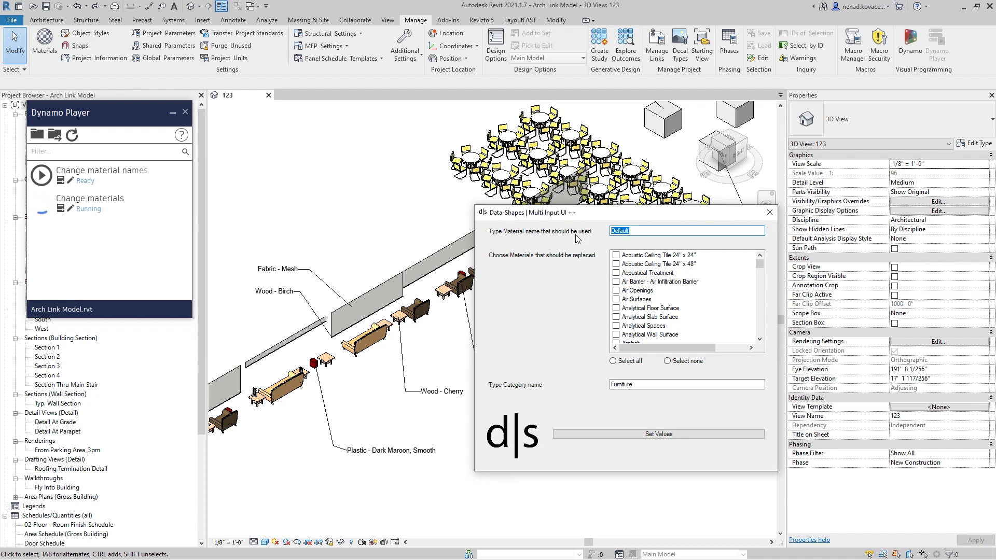
Paste Wood - Birch as the replacement name and tick Leather - Brown, Pebble and Leather - Tan.
type("Wood - Birch")
left_click(655, 308)
key("l")
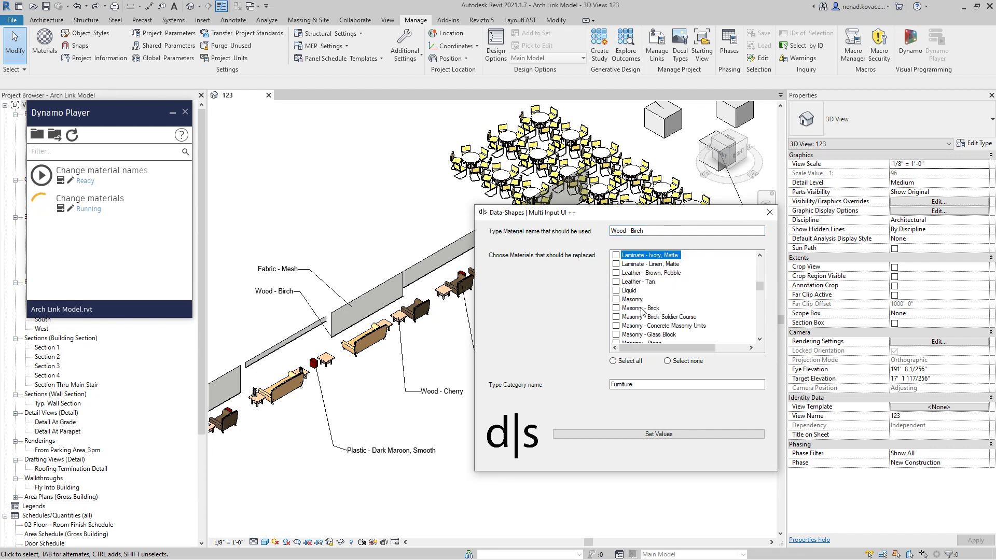
left_click(616, 272)
left_click(617, 282)
Also tick Metal - Chrome and apply the Wood - Birch replacement with Set Values.
left_click(634, 317)
scroll(634, 320, "down", 2)
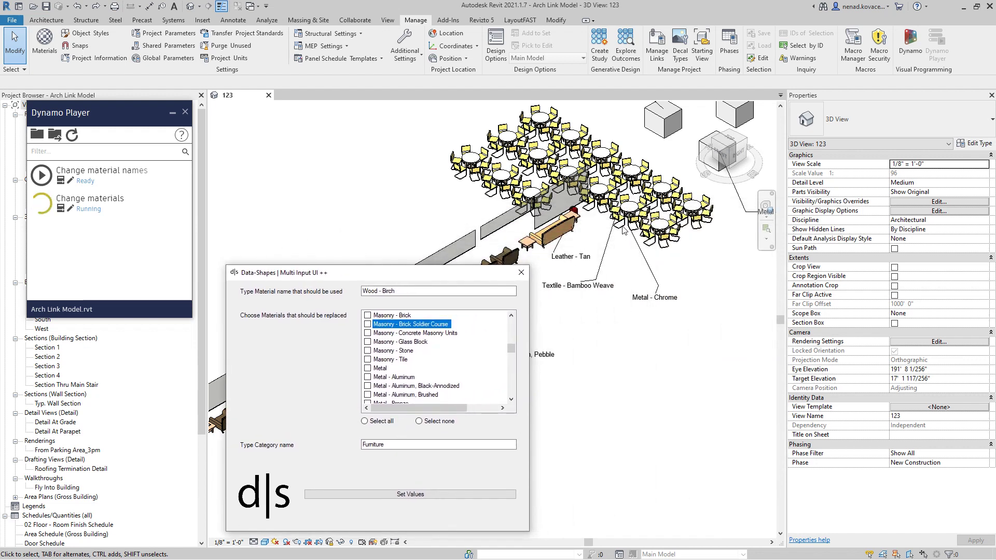
scroll(421, 362, "down", 2)
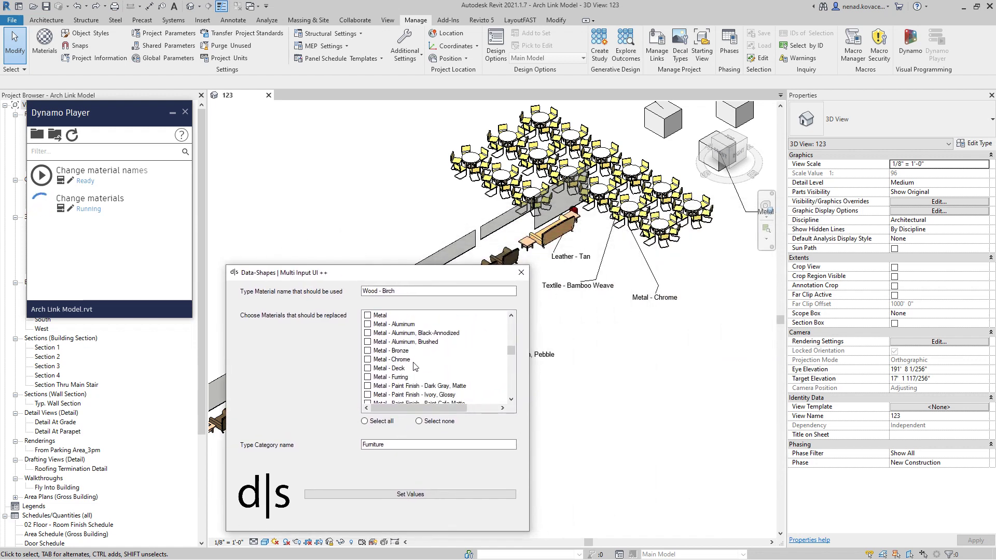
left_click(368, 359)
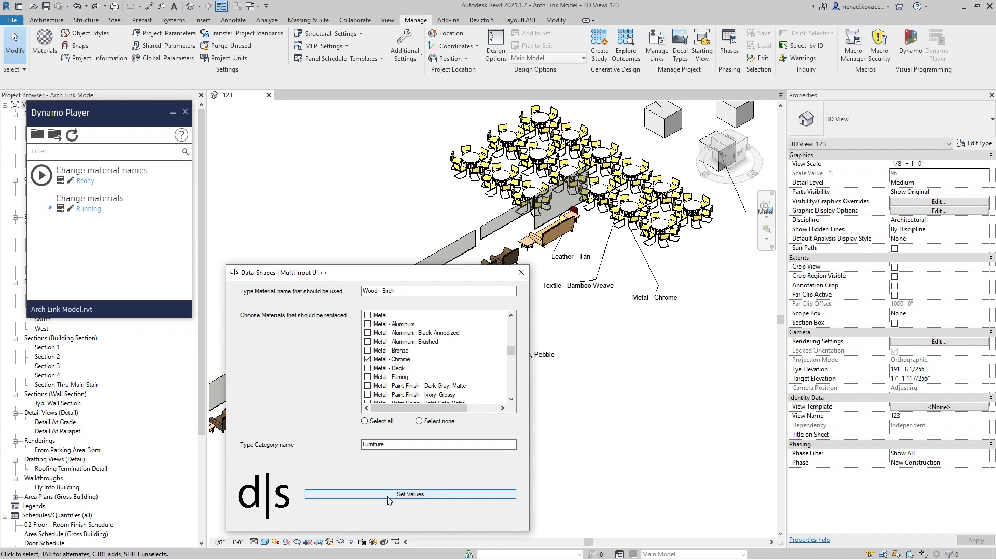
left_click(365, 496)
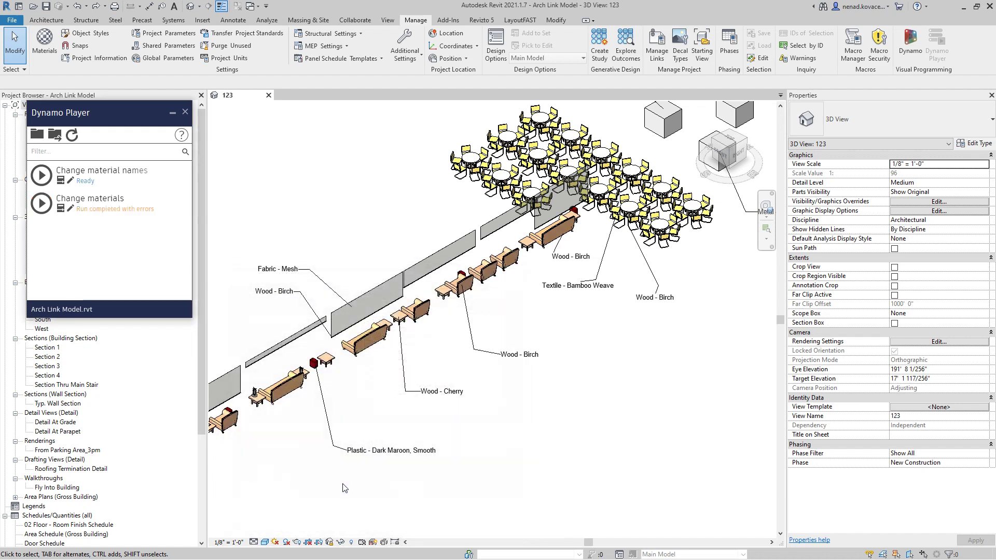
Zoom around the furniture and select the Couch-Viper couch tagged Wood - Birch.
scroll(651, 222, "up", 5)
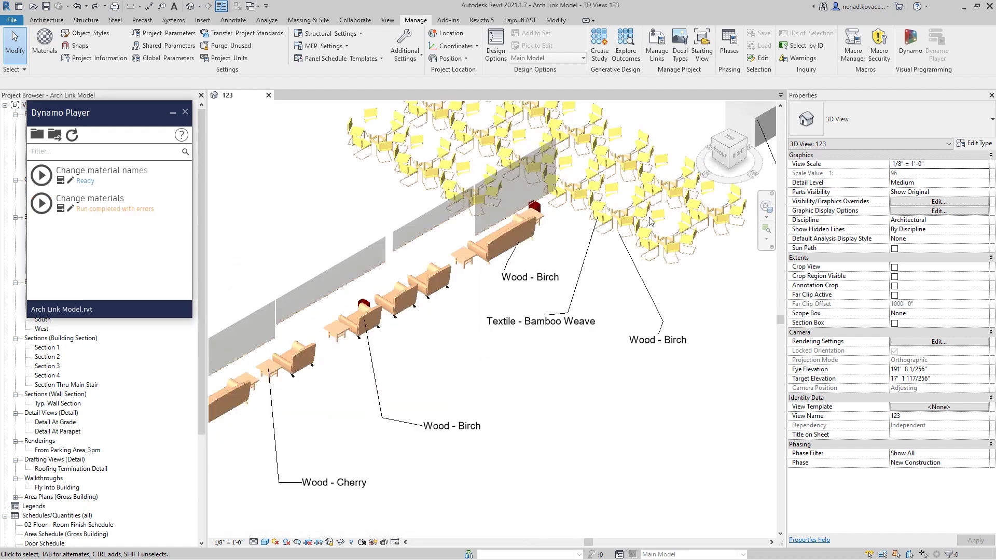
scroll(364, 393, "down", 1)
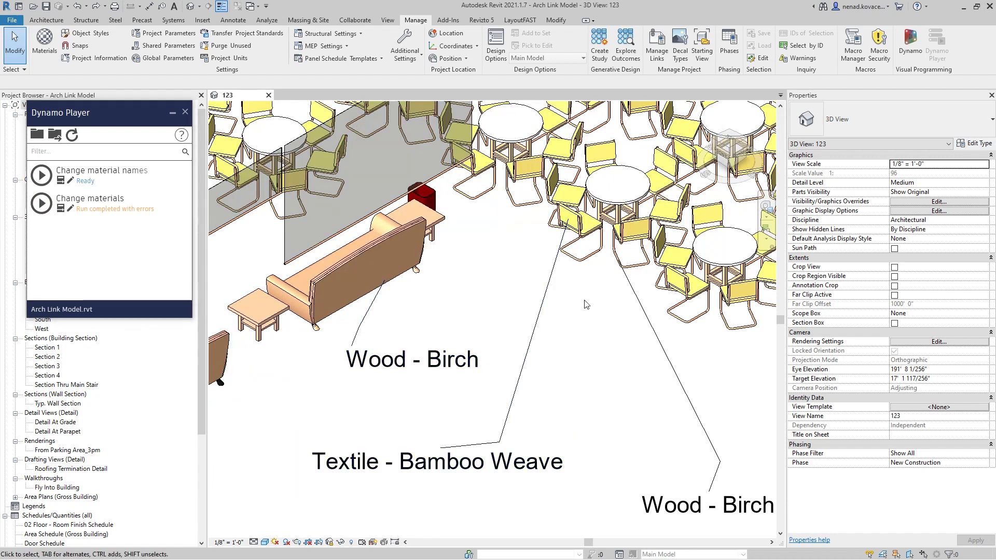
scroll(581, 302, "down", 1)
scroll(580, 299, "down", 2)
scroll(461, 482, "up", 1)
scroll(482, 288, "down", 1)
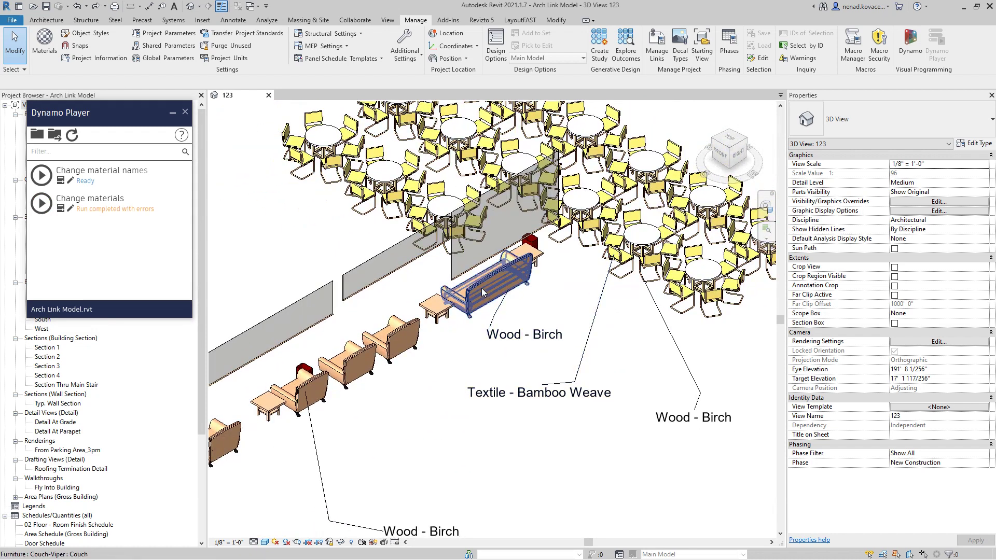
left_click(481, 287)
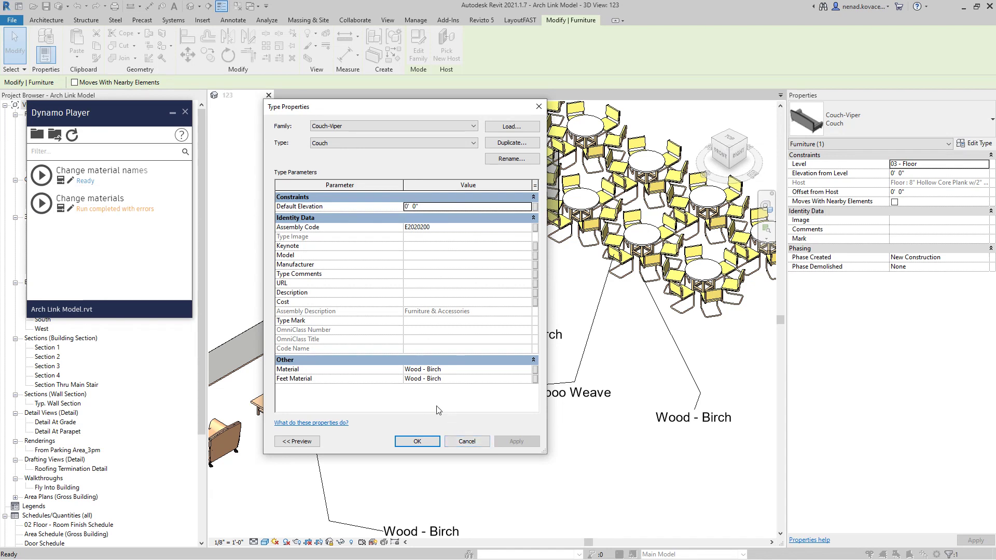
Close the couch's type properties, then review and close the round table's type materials.
left_click(467, 442)
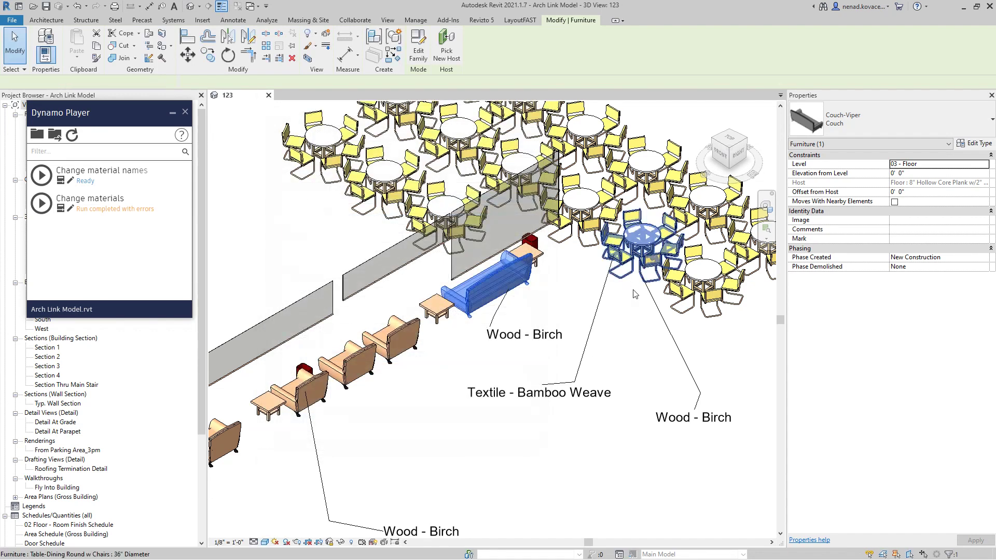
double_click(634, 295)
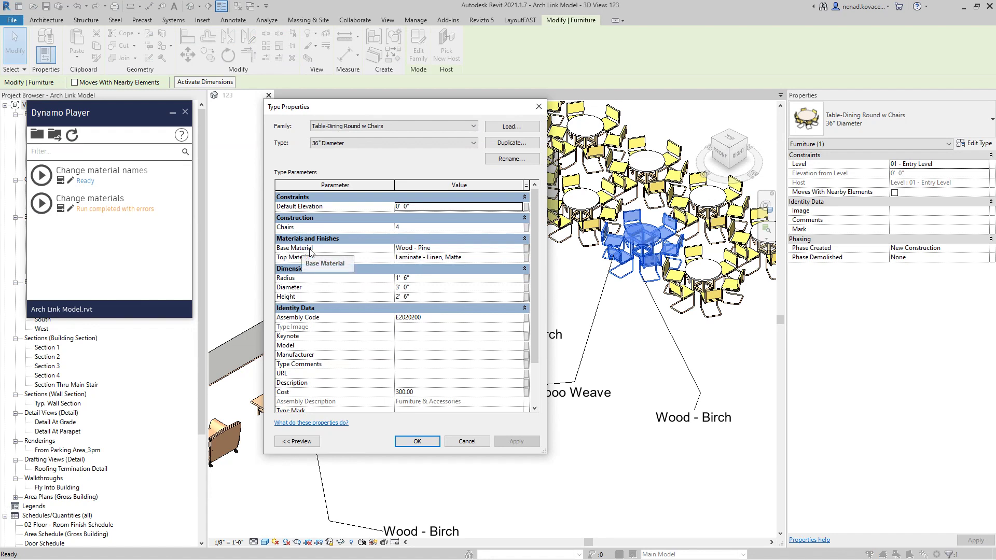
left_click(432, 443)
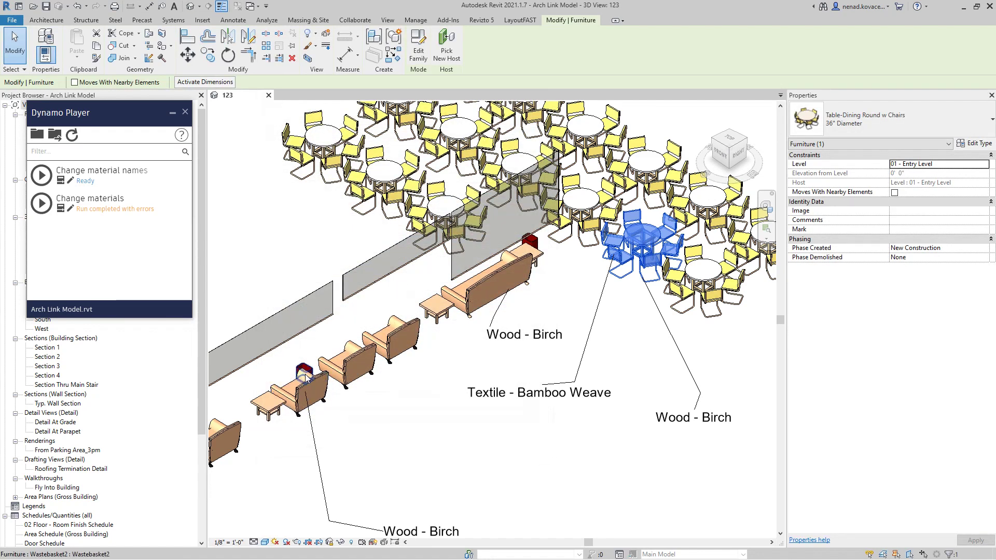
Review the Viper chair's type materials without changes, then bring up the undo history.
left_click(307, 391)
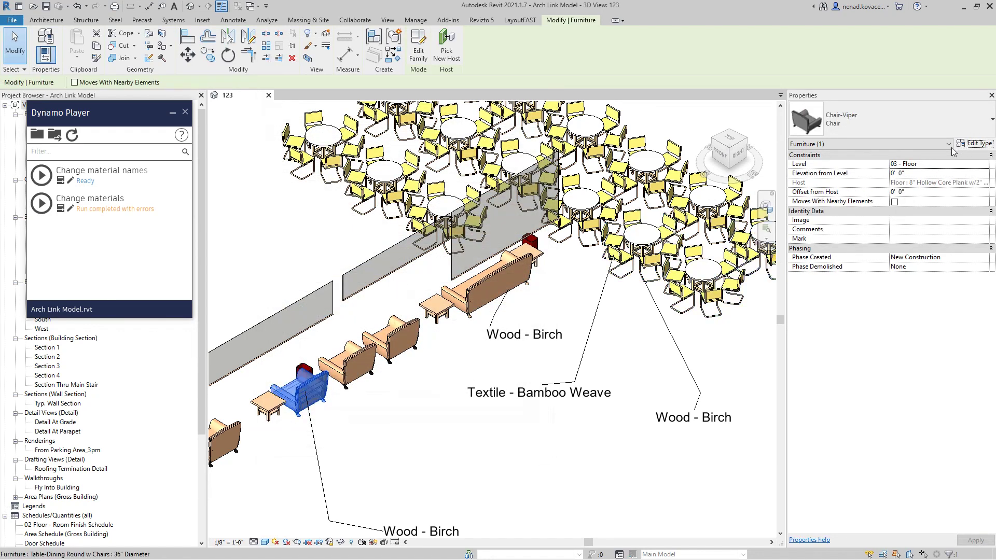
left_click(958, 145)
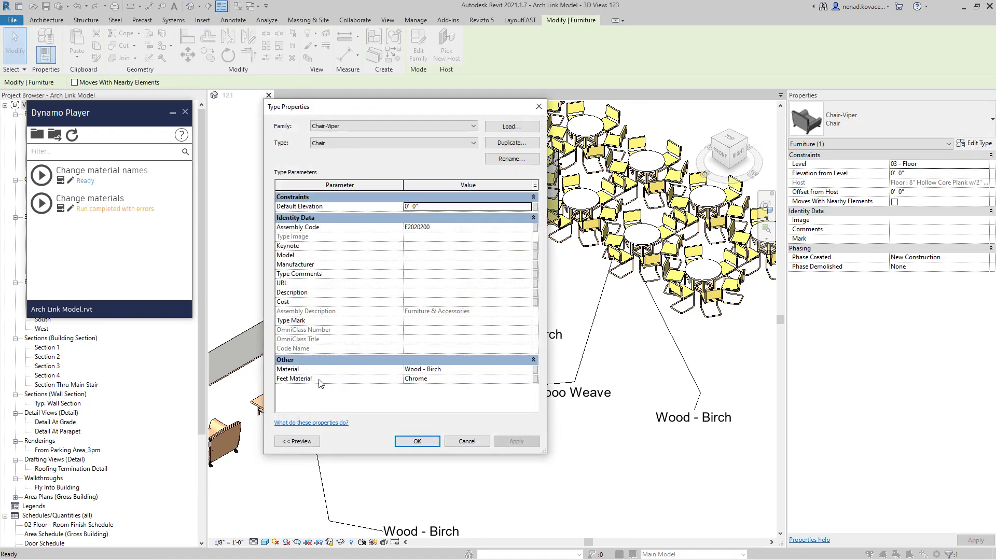
left_click(481, 444)
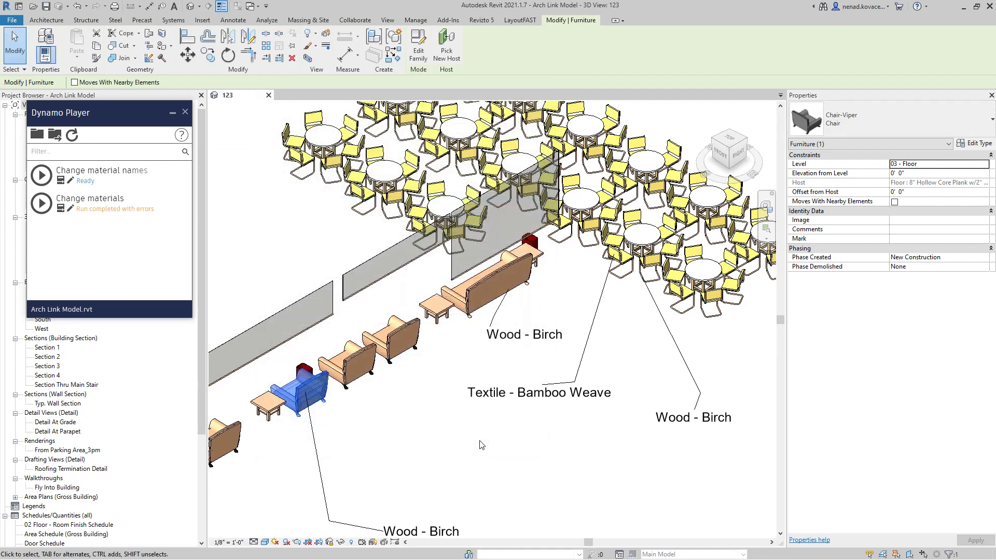
left_click(88, 11)
Undo the Wood - Birch replacement and run Change materials again.
left_click(113, 25)
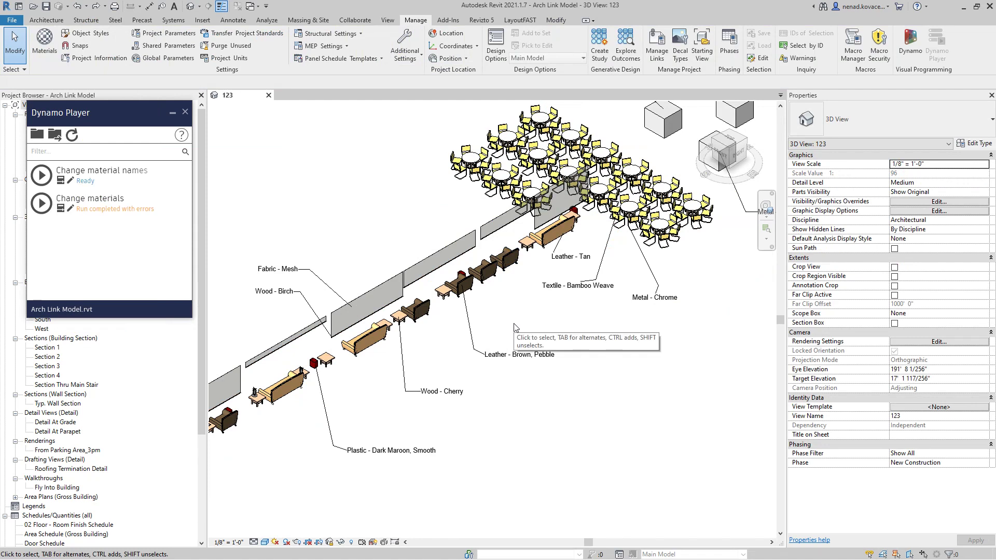
middle_click_drag(574, 363, 473, 420)
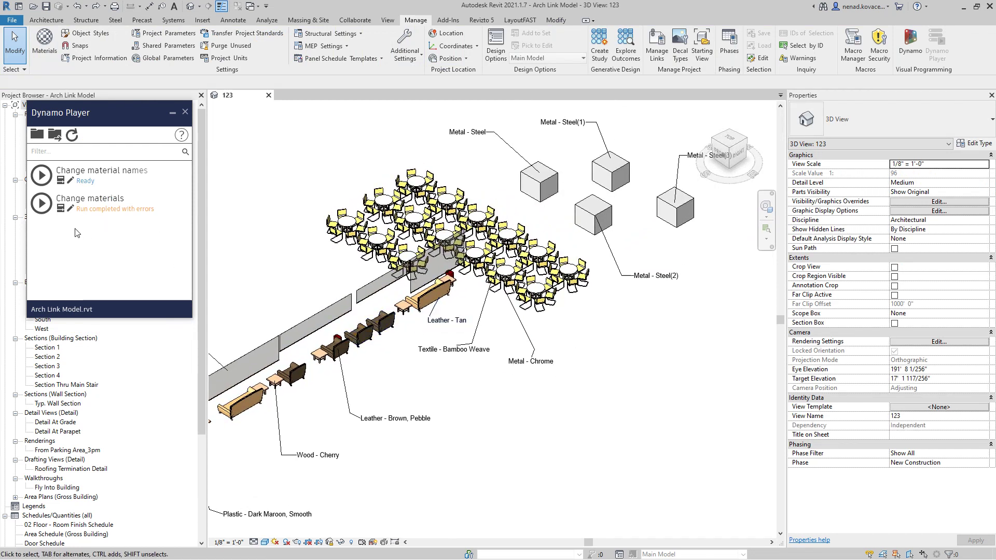
left_click(41, 204)
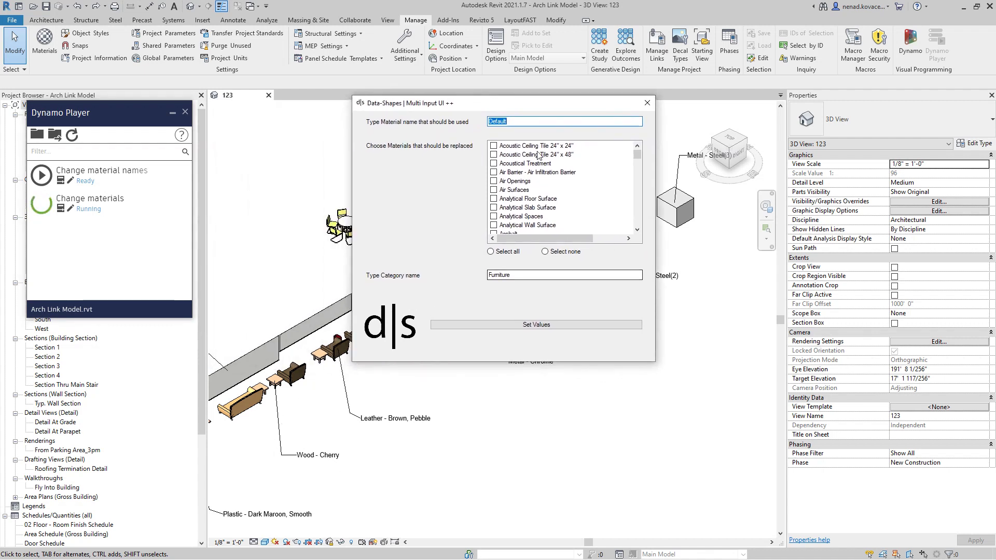
Replace the Wood - Cherry material with Wood - Birch and apply it with Set Values.
type("Wood - Birch")
left_click(525, 172)
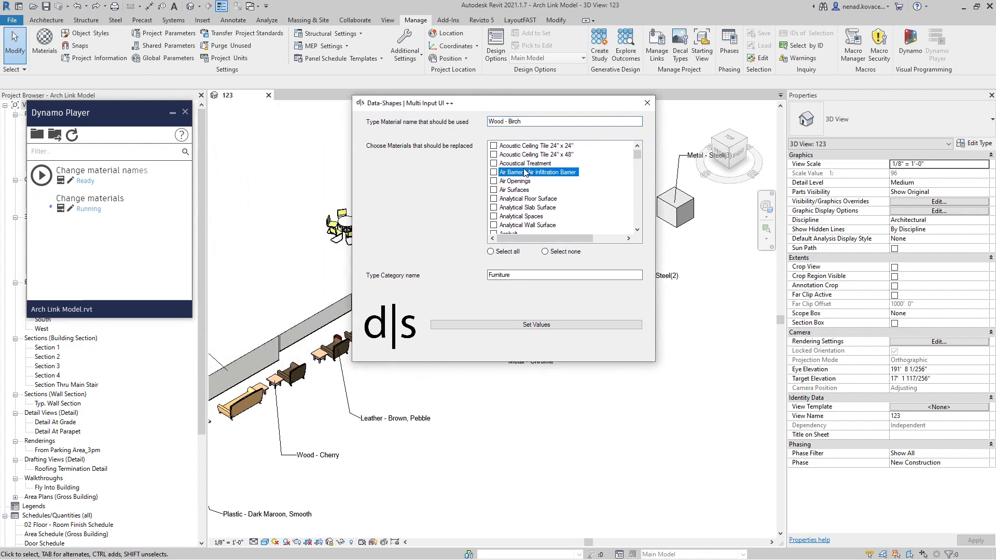
key("w")
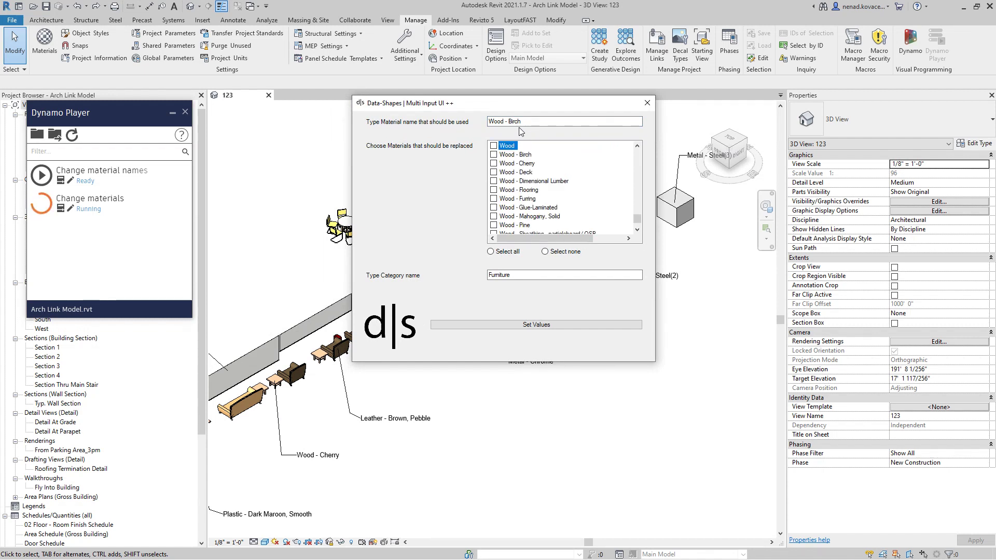
left_click(495, 163)
left_click(517, 325)
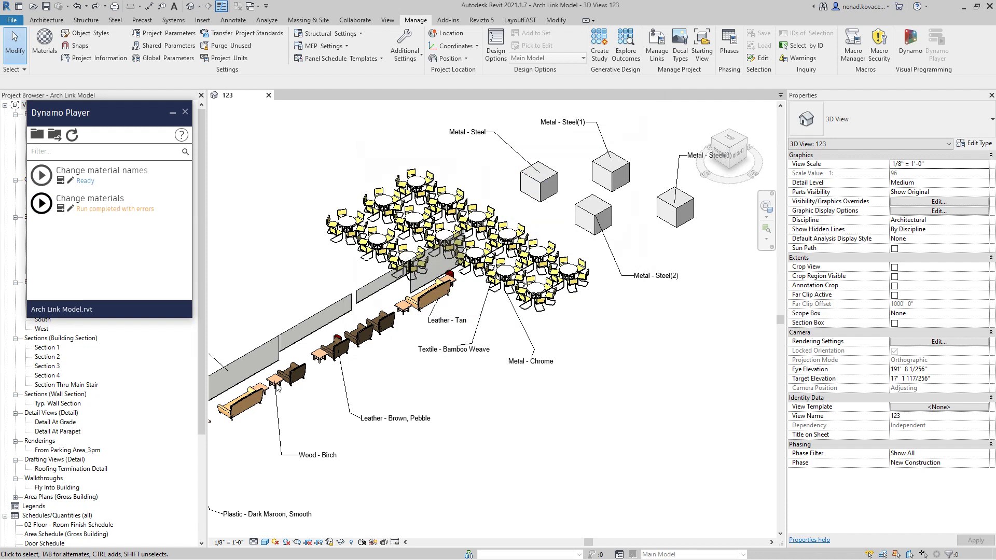
Bring the metal cubes and chairs back into view and open the project materials list.
scroll(265, 397, "up", 2)
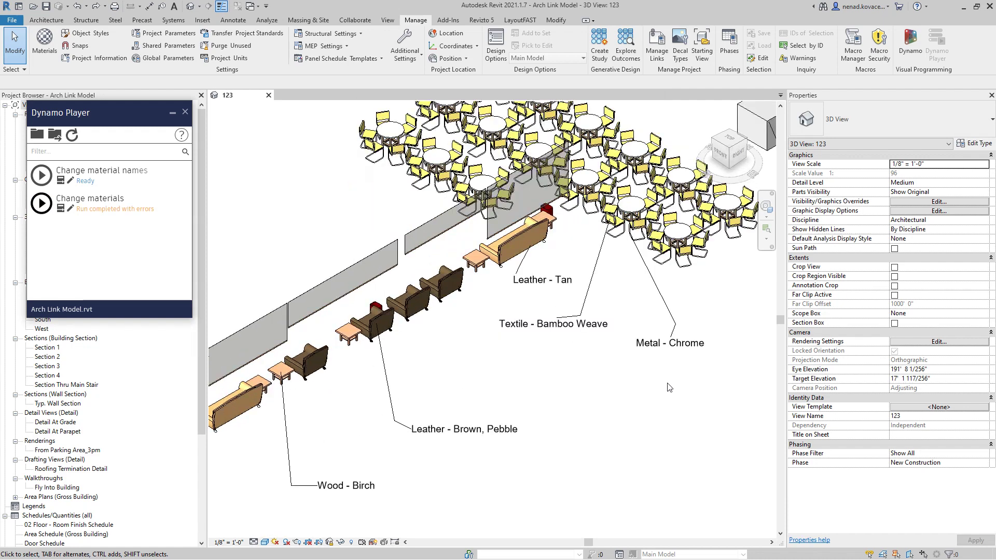
scroll(412, 320, "down", 2)
scroll(414, 321, "up", 4)
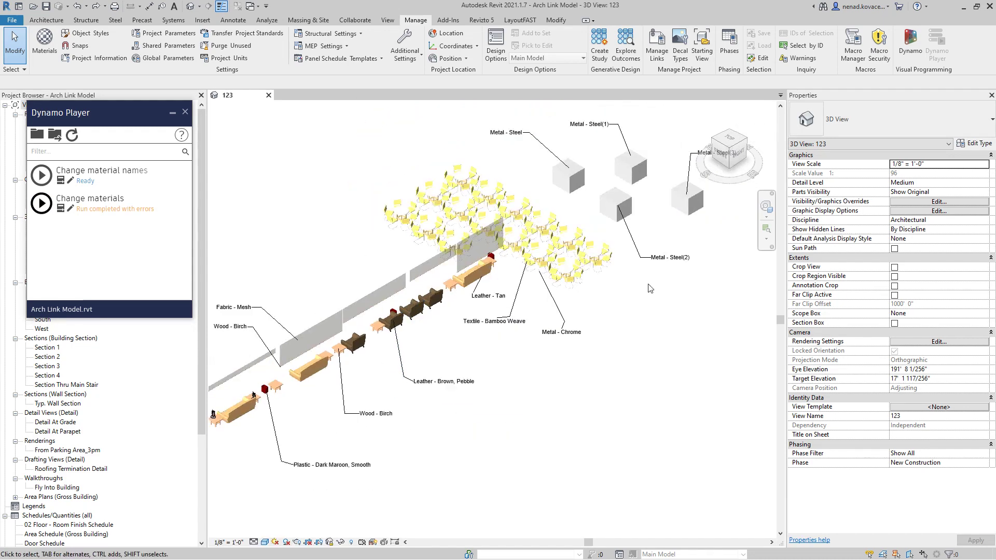
middle_click_drag(401, 321, 405, 264)
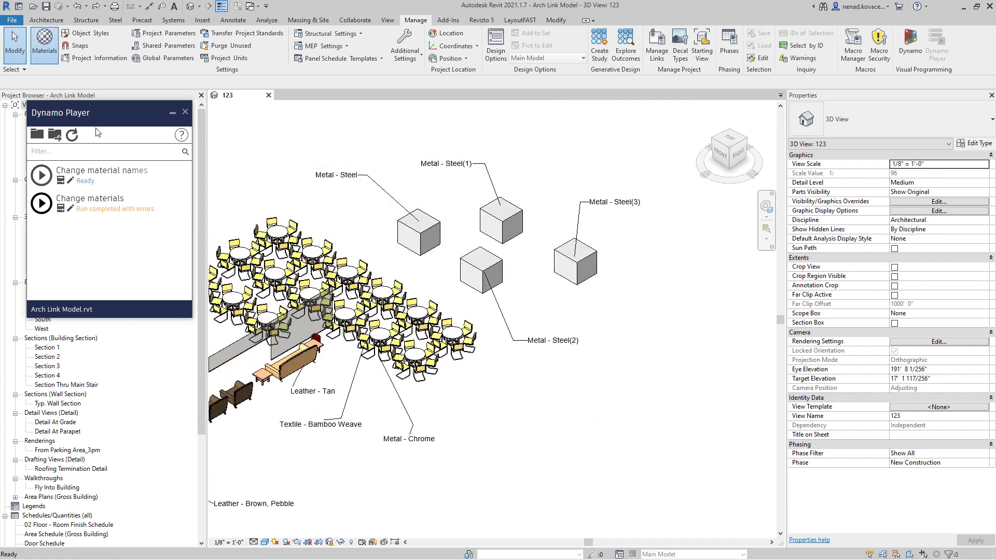
left_click(45, 41)
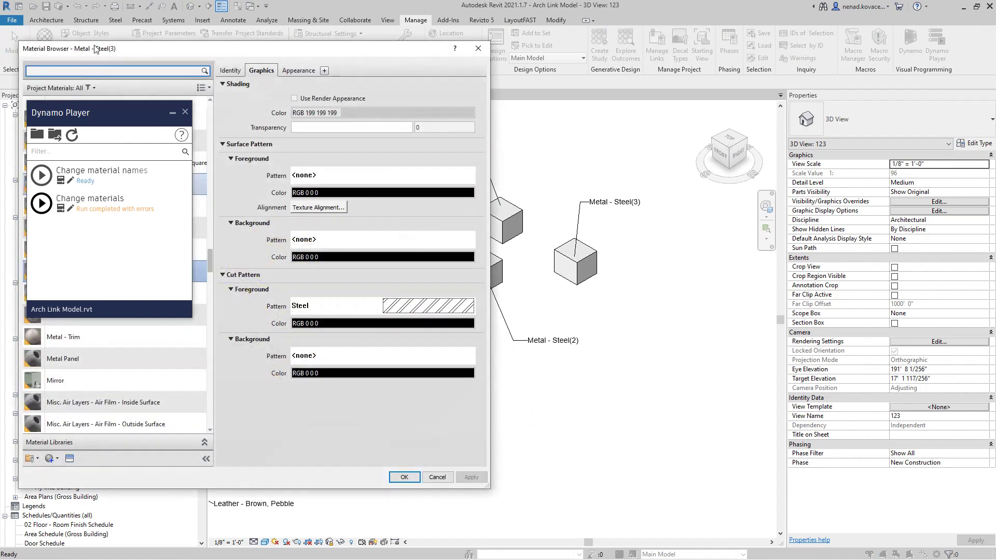
left_click_drag(95, 49, 454, 54)
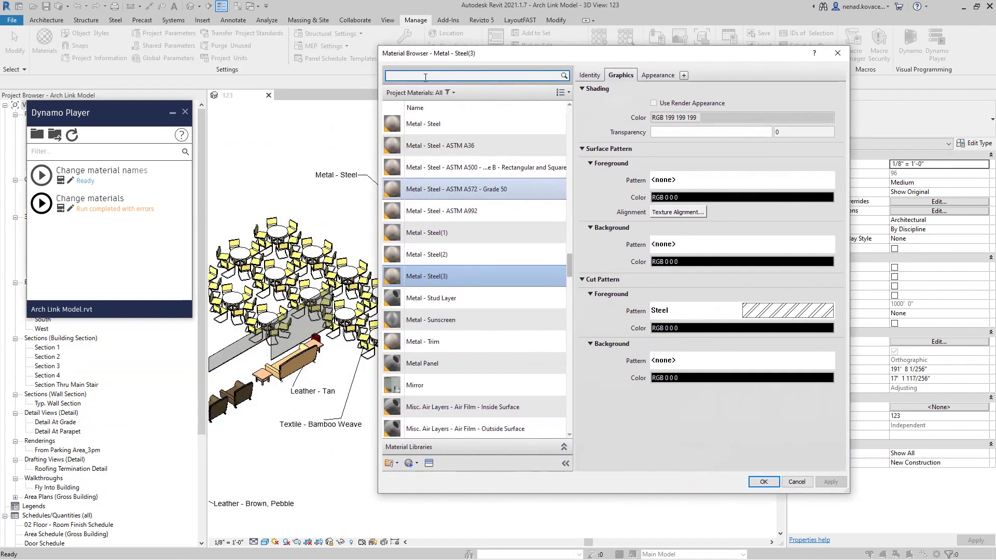
scroll(465, 274, "up", 1)
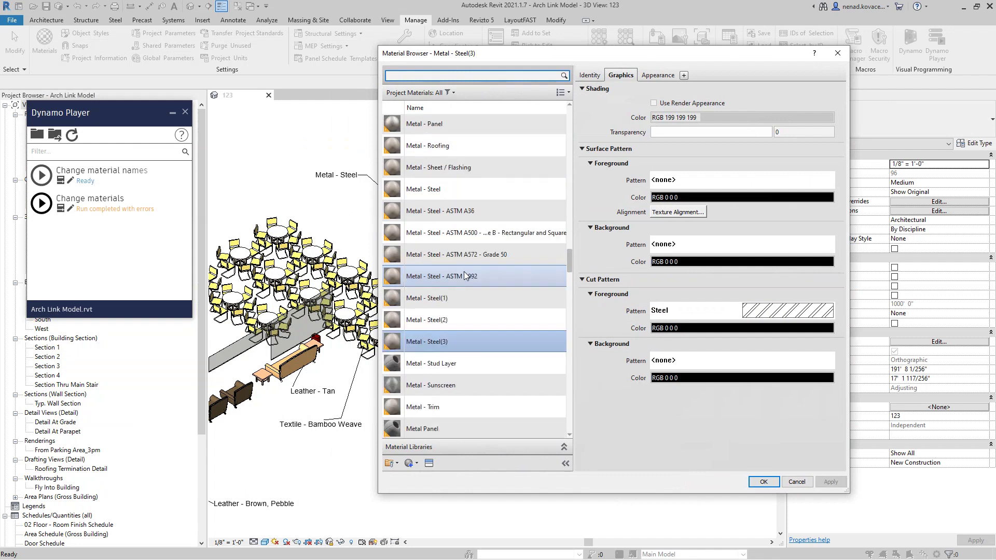
left_click_drag(373, 180, 520, 358)
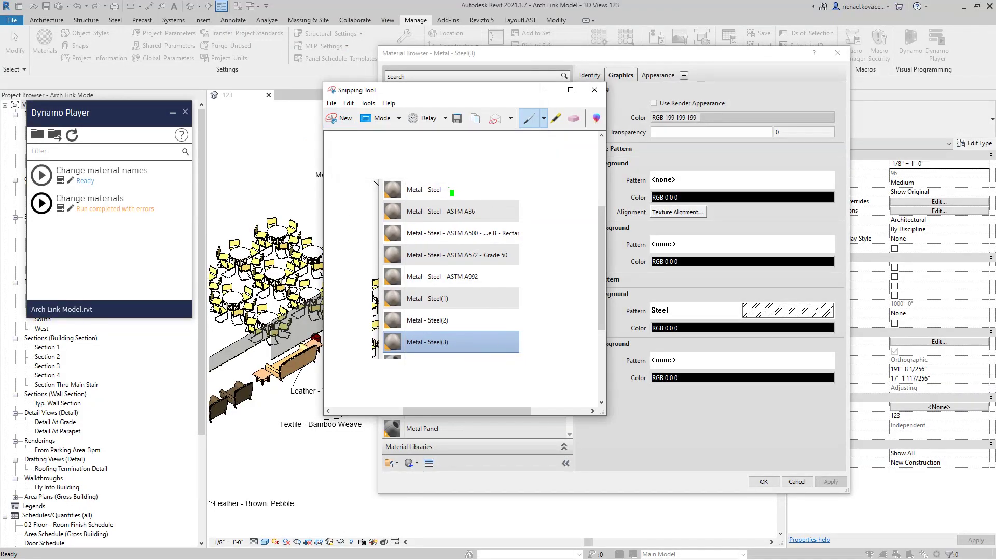
left_click_drag(451, 193, 492, 166)
mouse_move(457, 297)
left_mouse_down()
mouse_move(462, 329)
mouse_move(483, 331)
left_mouse_up()
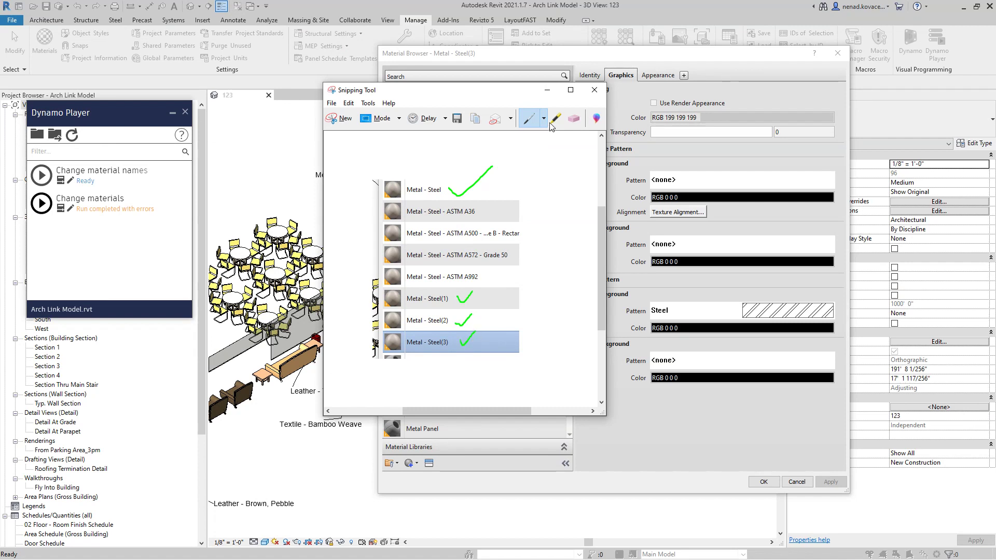
left_click_drag(527, 97, 312, 200)
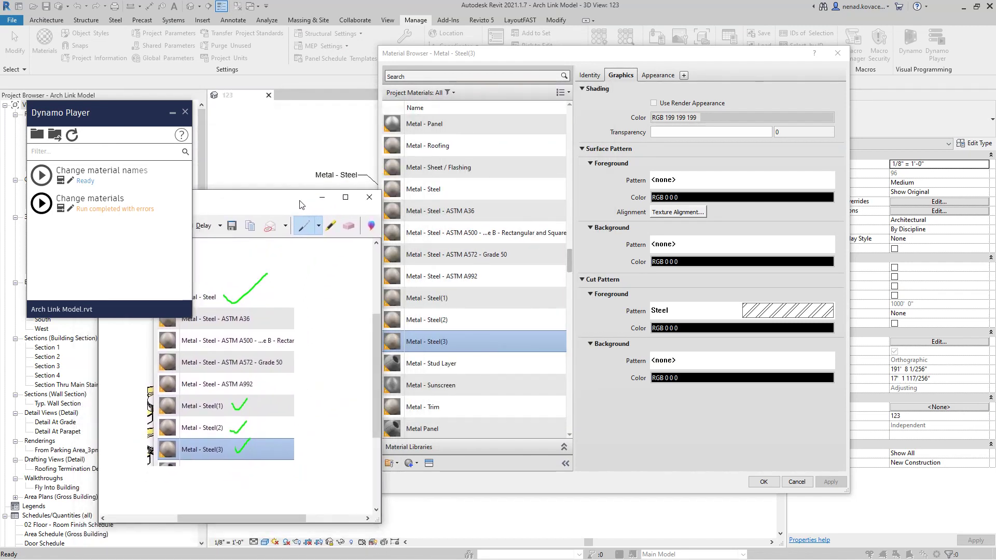
left_click(333, 194)
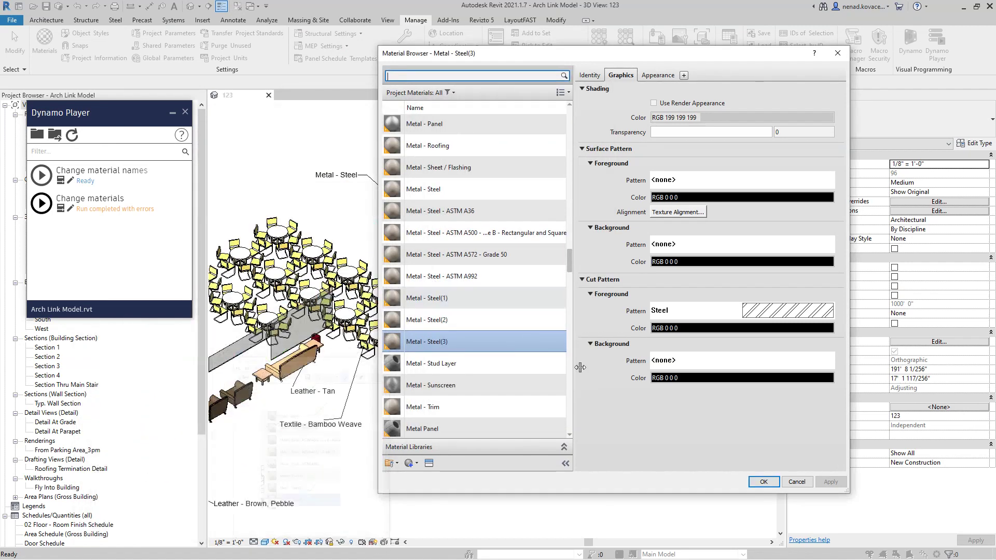
left_click(762, 481)
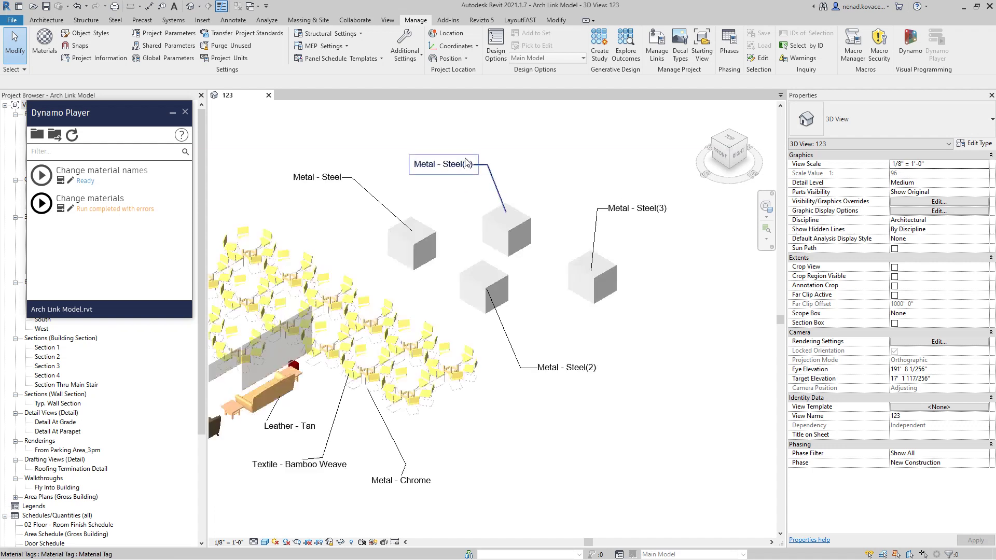
Select the Metal - Steel(1) cube, review its type properties, then close them.
scroll(466, 192, "up", 3)
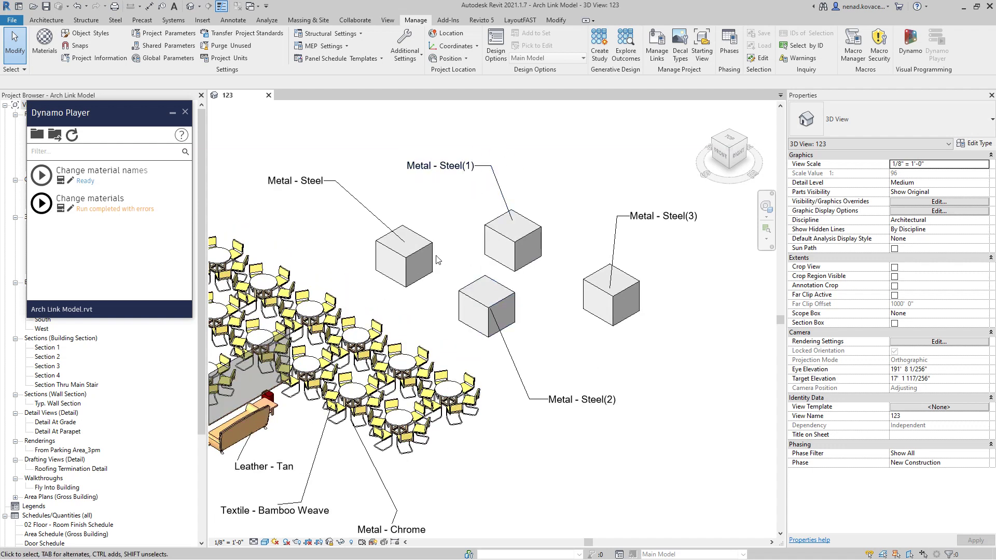
left_click(520, 261)
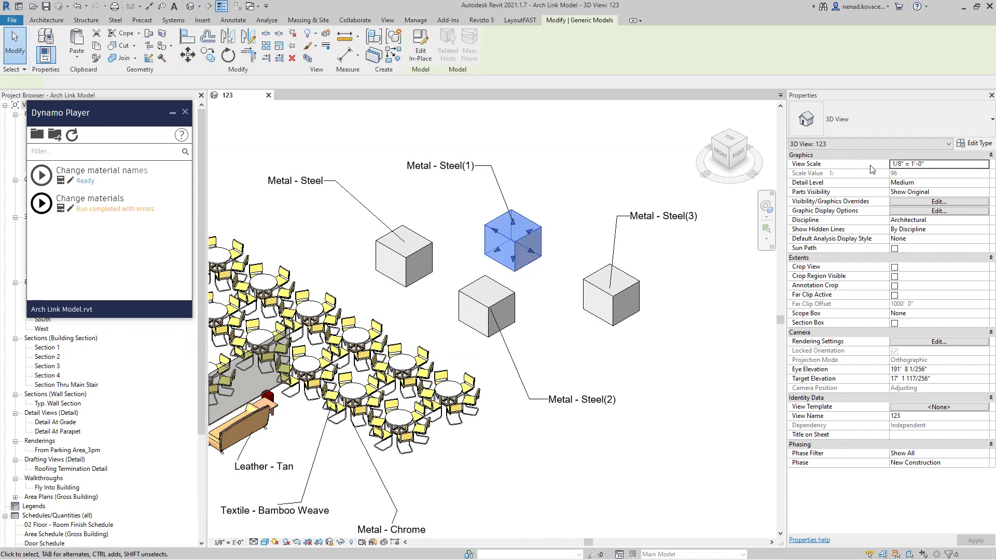
left_click(974, 143)
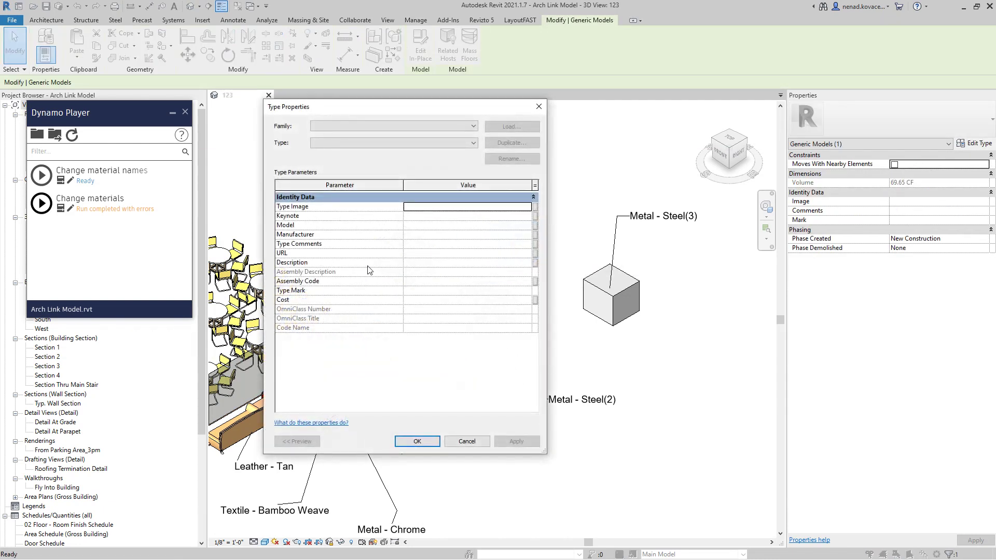
left_click(539, 107)
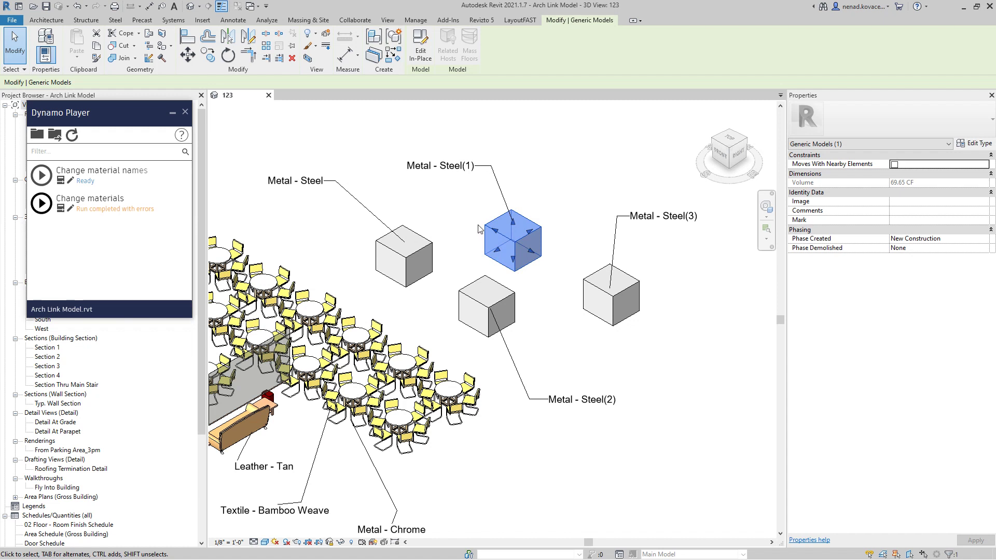
Run Change material names to rename the steel duplicates to Metal - Steel, then undo it.
left_click(41, 175)
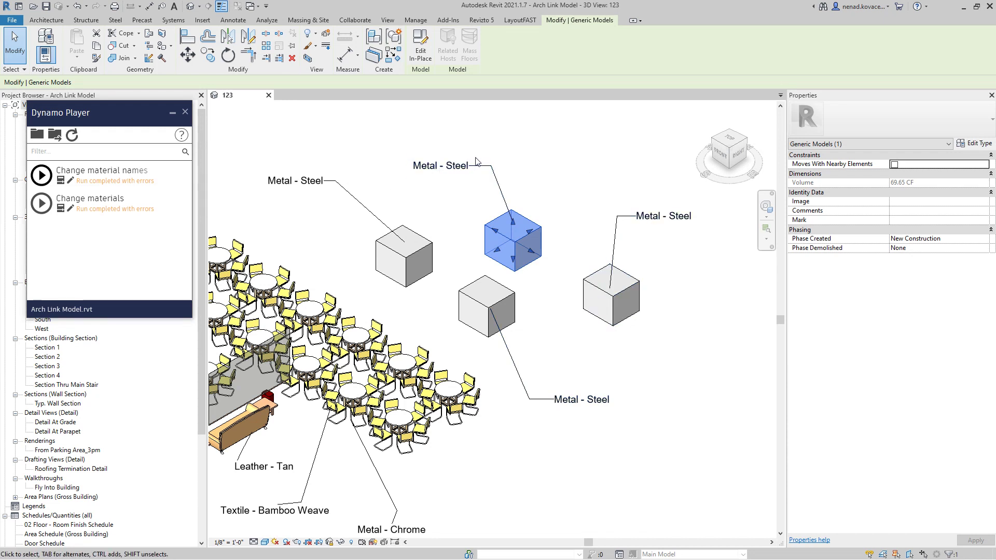
left_click(536, 325)
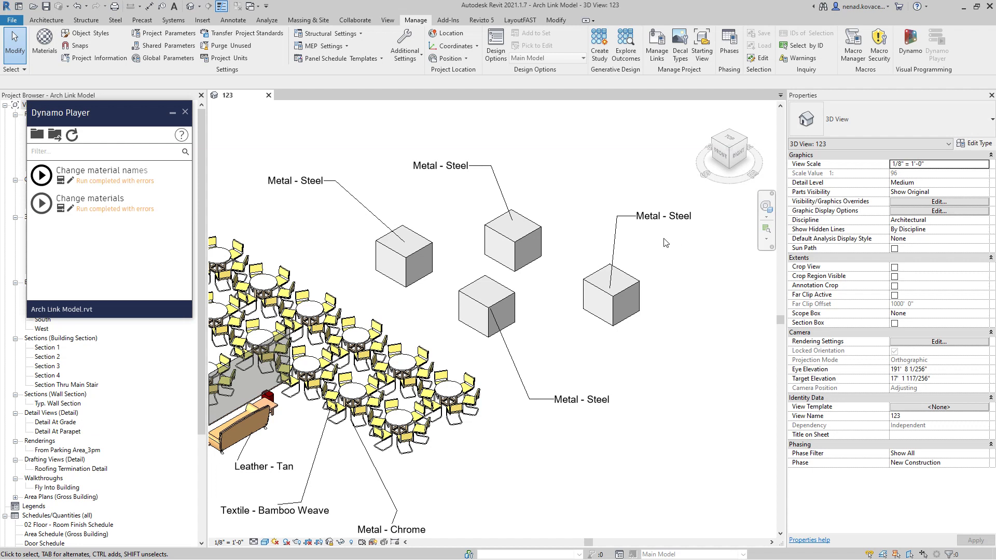
key("ctrl+z")
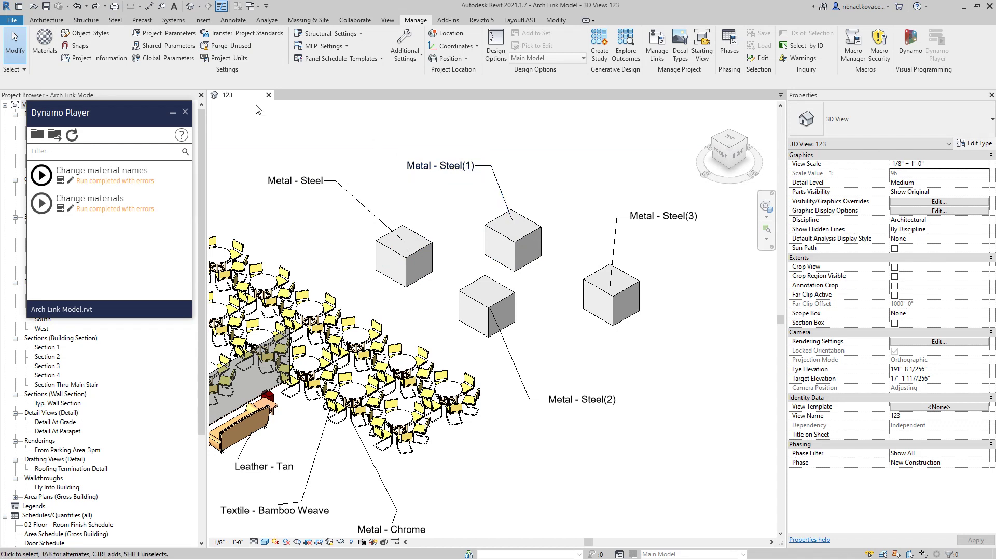
Redo the renaming and search the Material Browser for 'meta'.
left_click(96, 7)
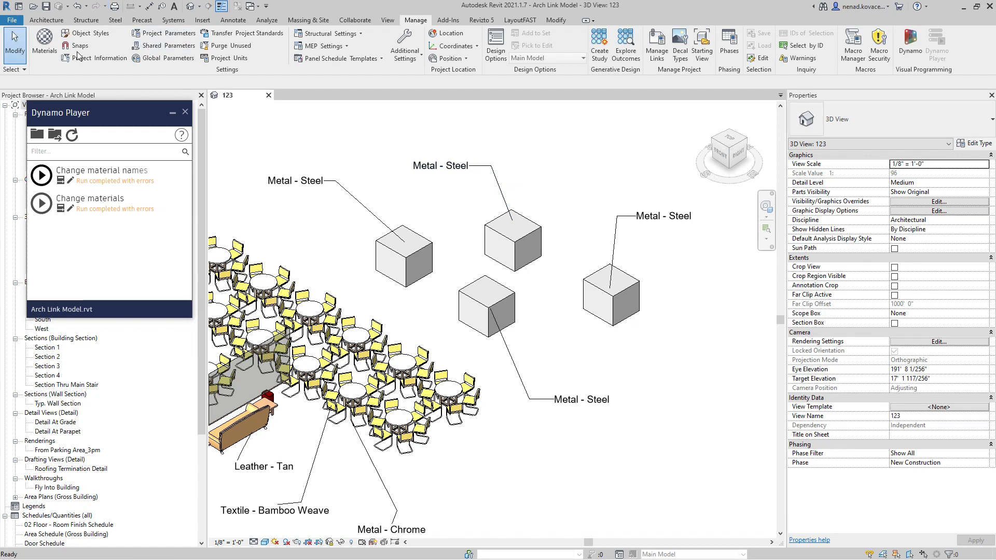
left_click(51, 48)
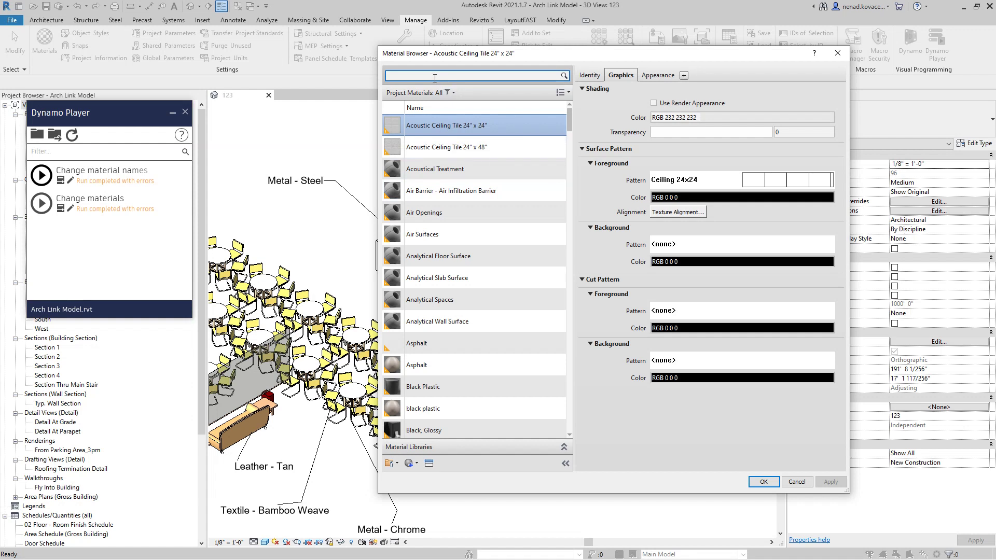
left_click(435, 76)
type("me")
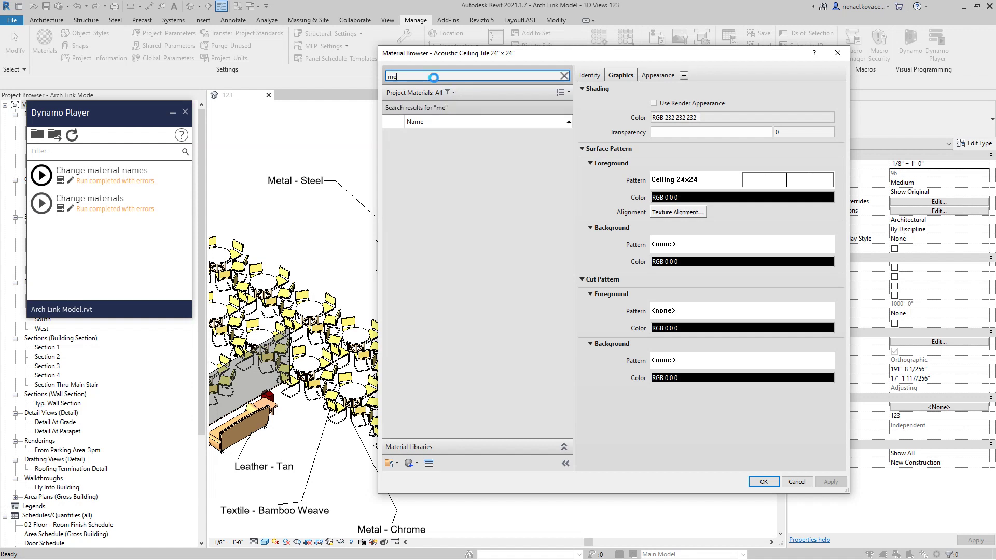
type("tal")
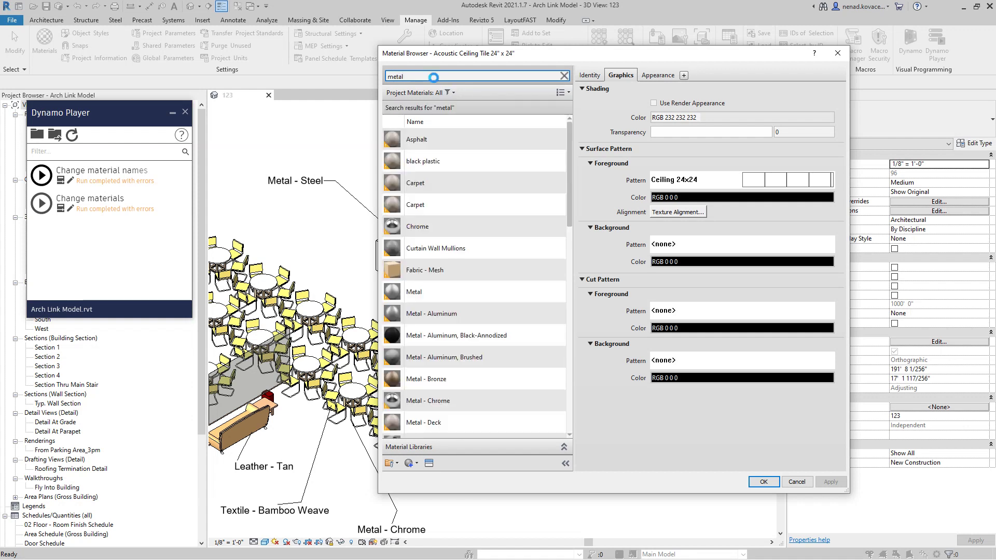
scroll(467, 260, "down", 3)
scroll(467, 236, "down", 5)
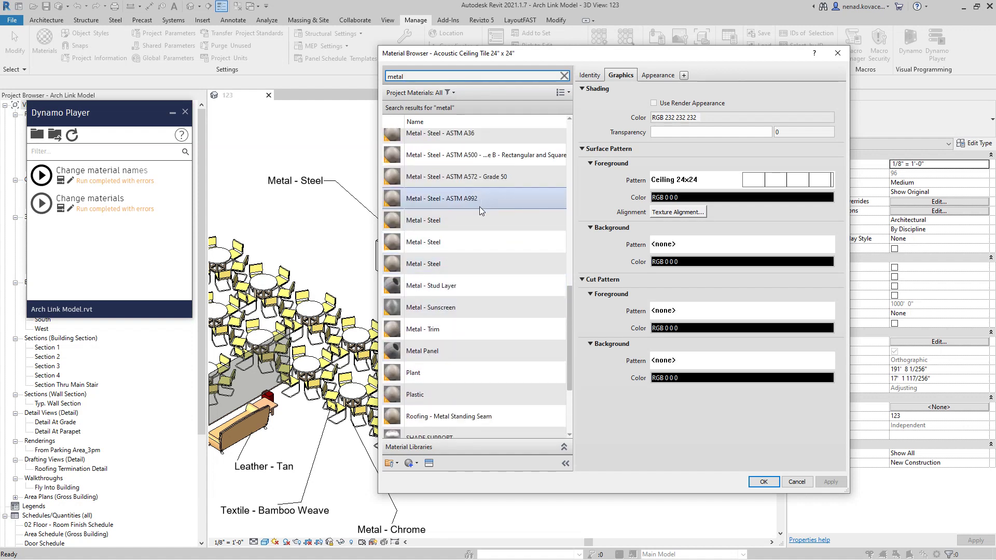
Compare the Metal - Steel duplicate entries with the original Metal - Steel material.
left_click(480, 237)
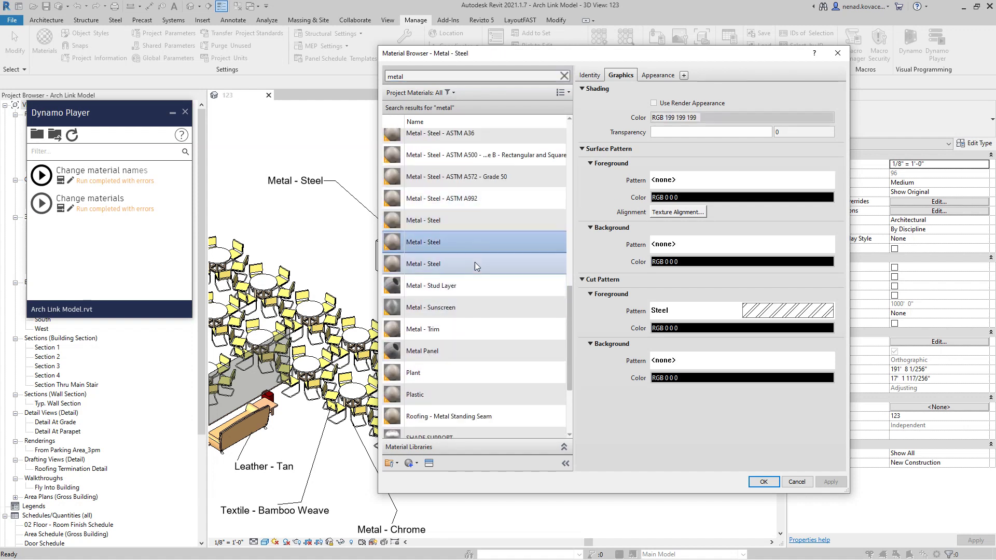
left_click(474, 262)
scroll(473, 236, "up", 1)
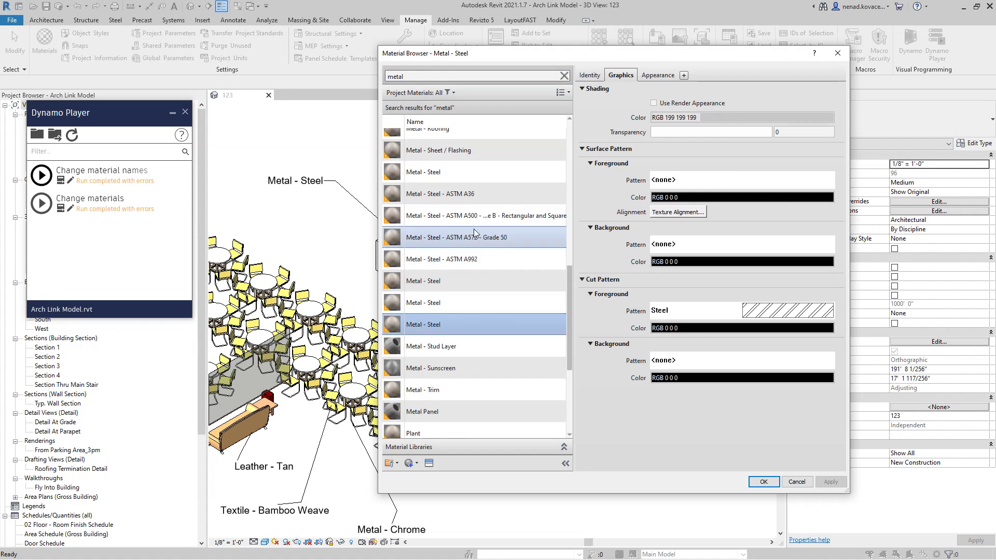
left_click(449, 175)
scroll(447, 182, "down", 1)
Check the list against the annotated snapshot, then undo the renaming to restore numbered names.
key("alt+Tab")
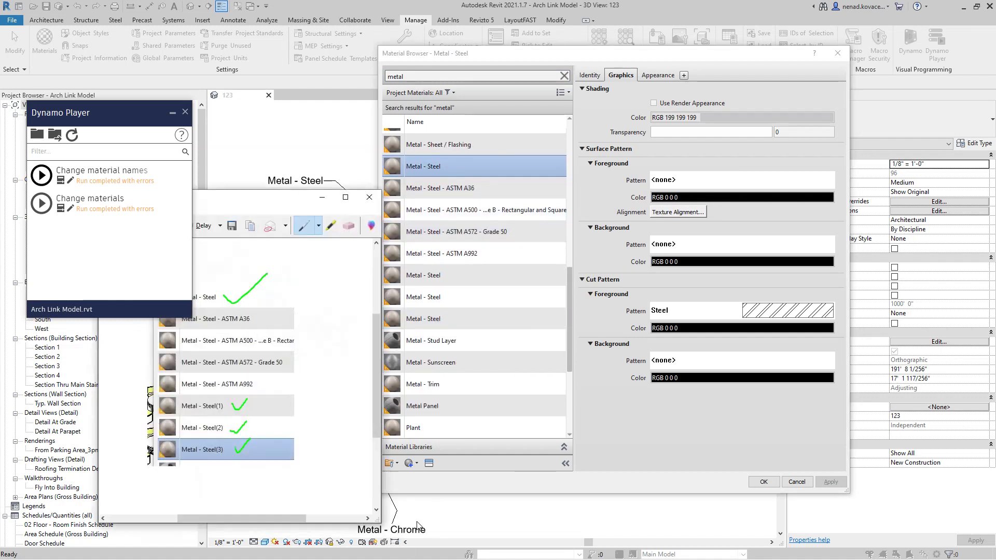
mouse_move(272, 201)
left_mouse_down()
mouse_move(319, 177)
mouse_move(319, 78)
mouse_move(262, 78)
left_mouse_up()
left_click_drag(151, 115, 136, 350)
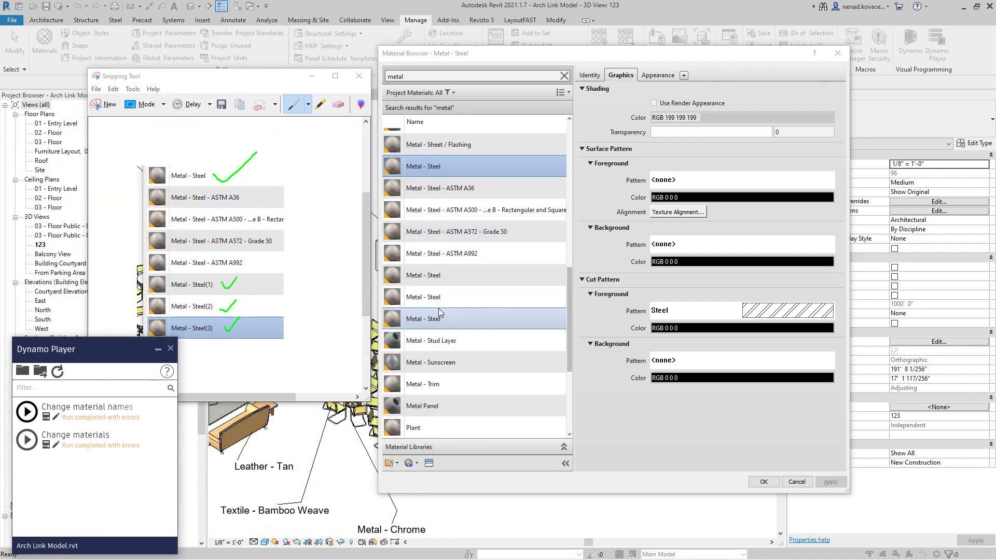
left_click(463, 277)
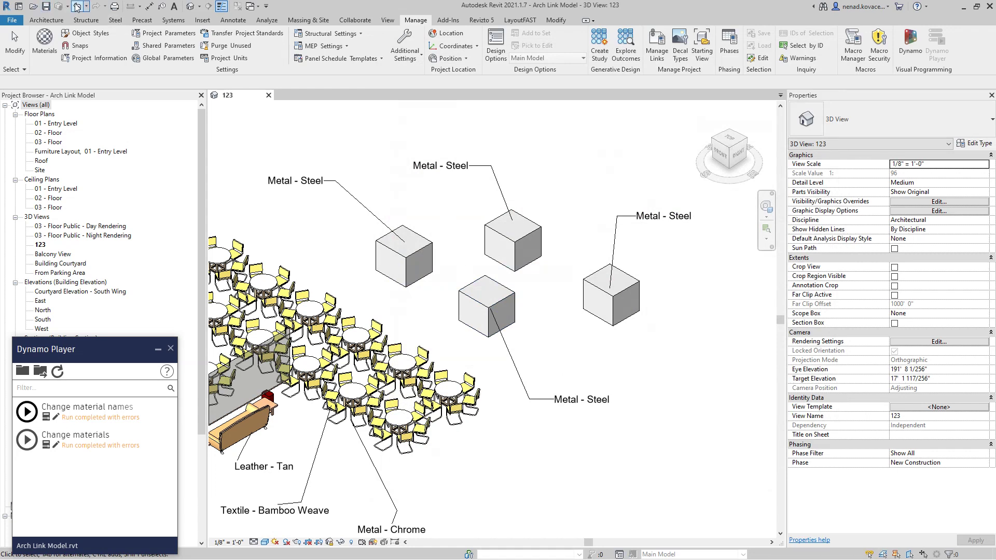
left_click(77, 7)
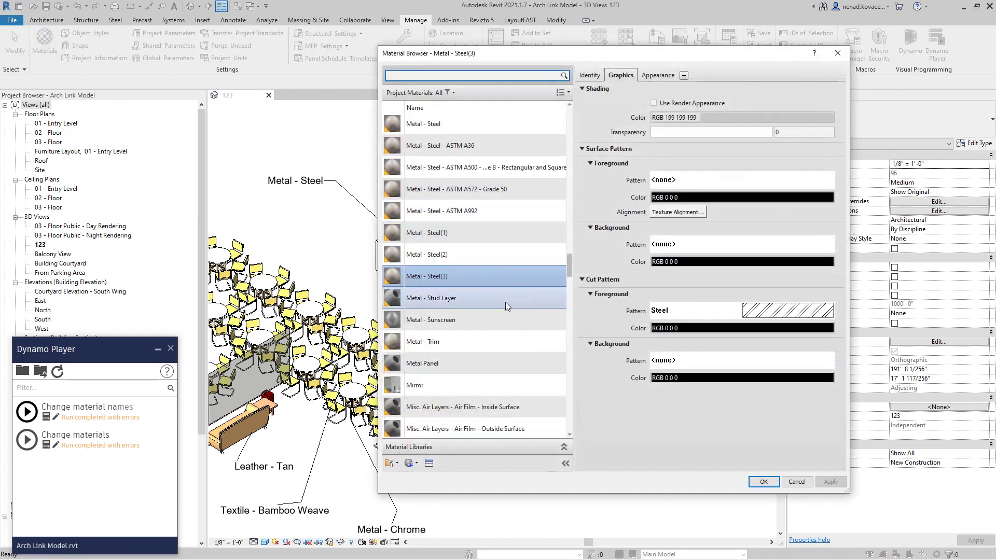
In the materials list, rename Metal - Steel(1) to Metal - Steel by deleting the '(1)' suffix.
left_click(453, 240, "ctrl")
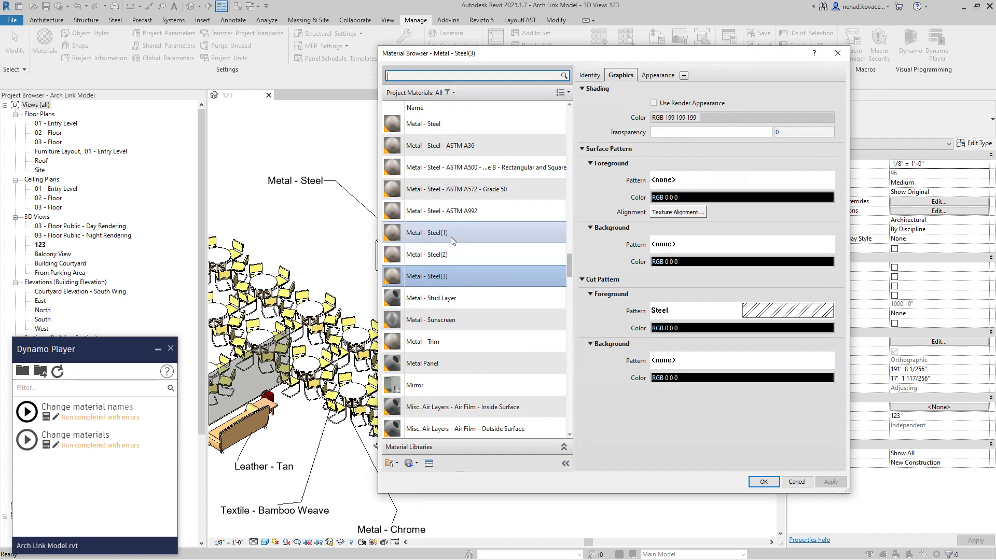
left_click(454, 234)
right_click(460, 234)
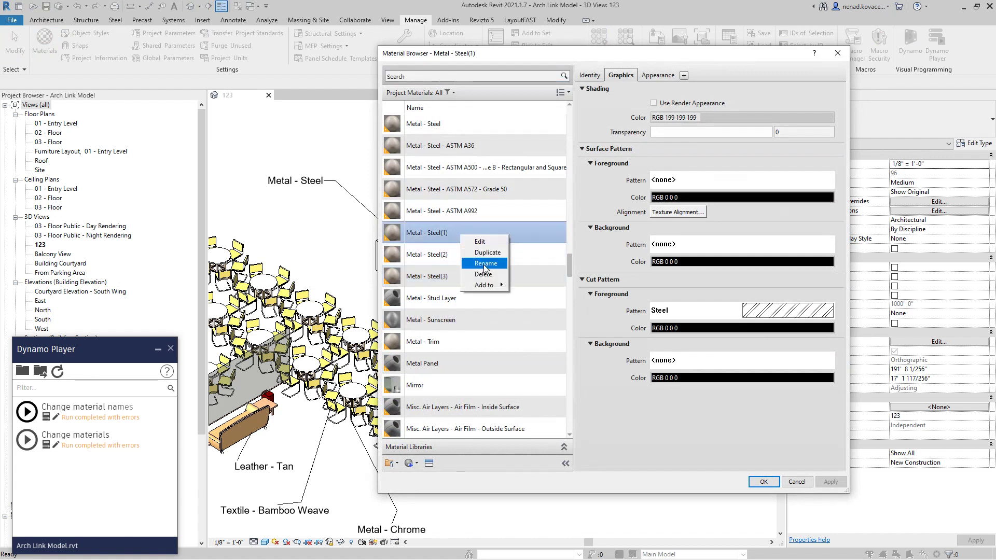
left_click(480, 265)
left_click(447, 238)
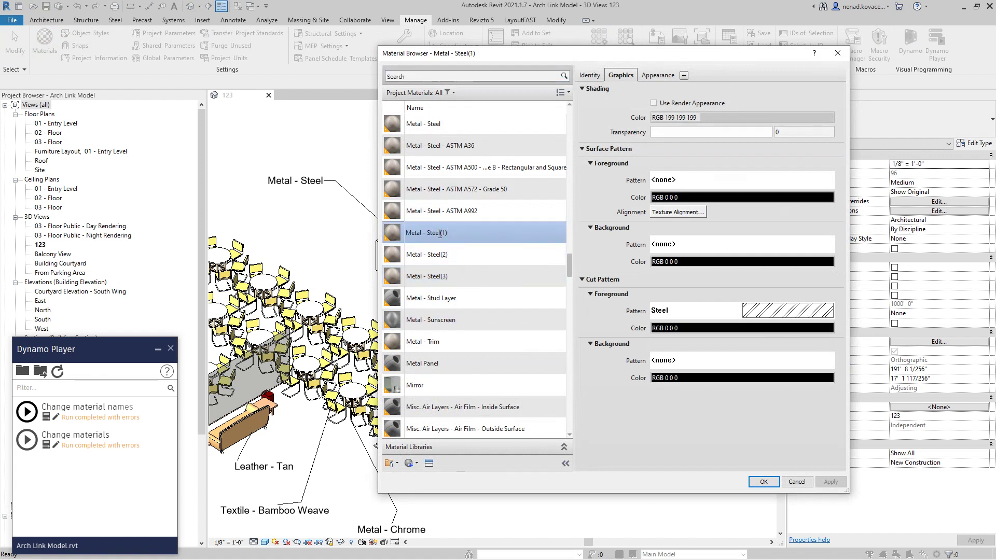
key("BackSpace")
key("BackSpace")
key("BackSpace")
left_click(764, 482)
Dismiss the Duplicate Name error and cancel the materials dialog without changes.
left_click_drag(490, 229, 492, 289)
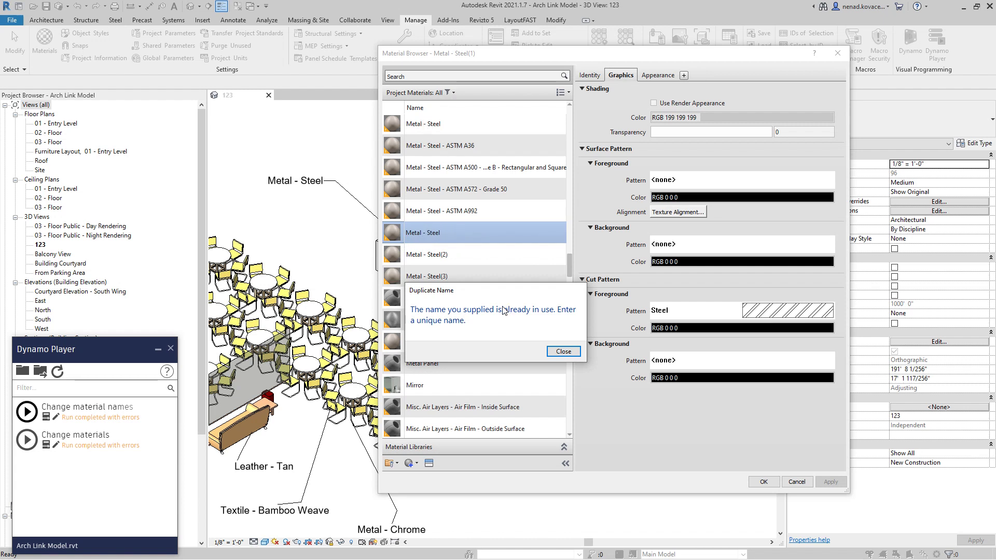
left_click(564, 352)
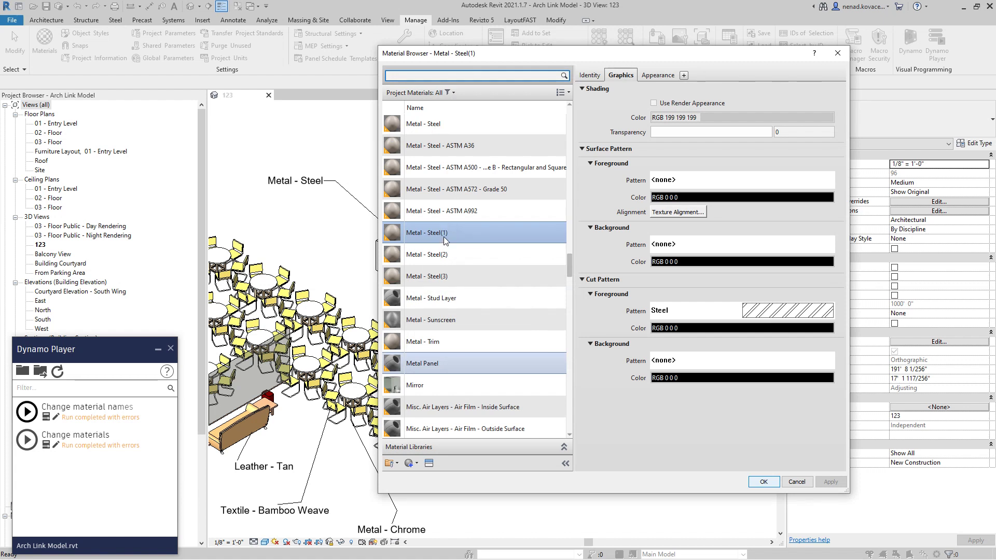
left_click(797, 483)
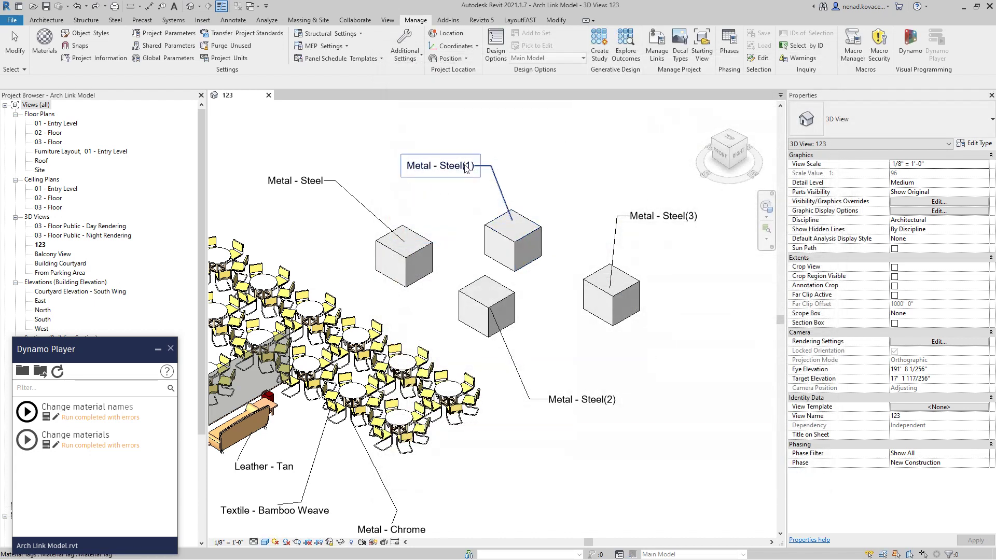
Run the 'Change material names' Dynamo Player script and verify the cube tags read 'Metal - Steel'.
left_click(27, 412)
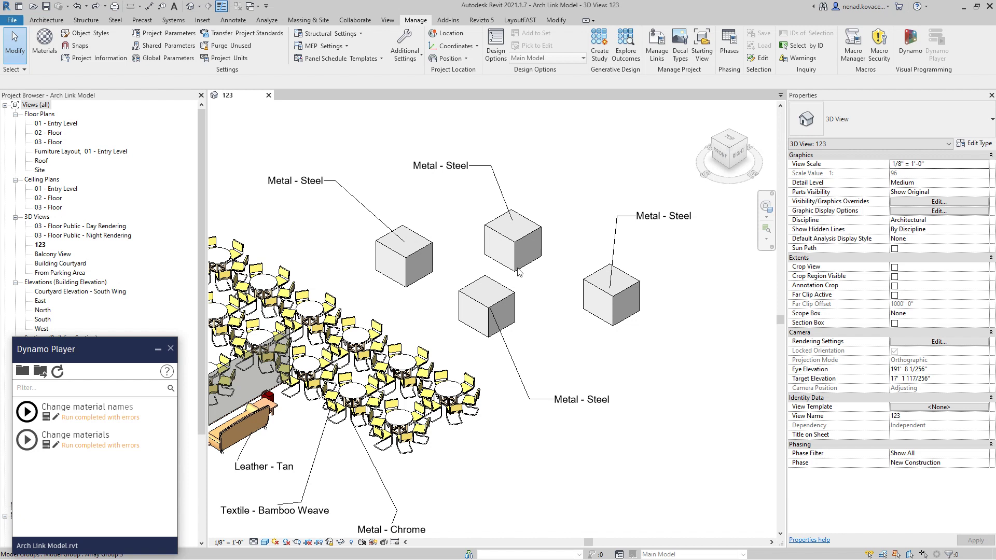
left_click(522, 249)
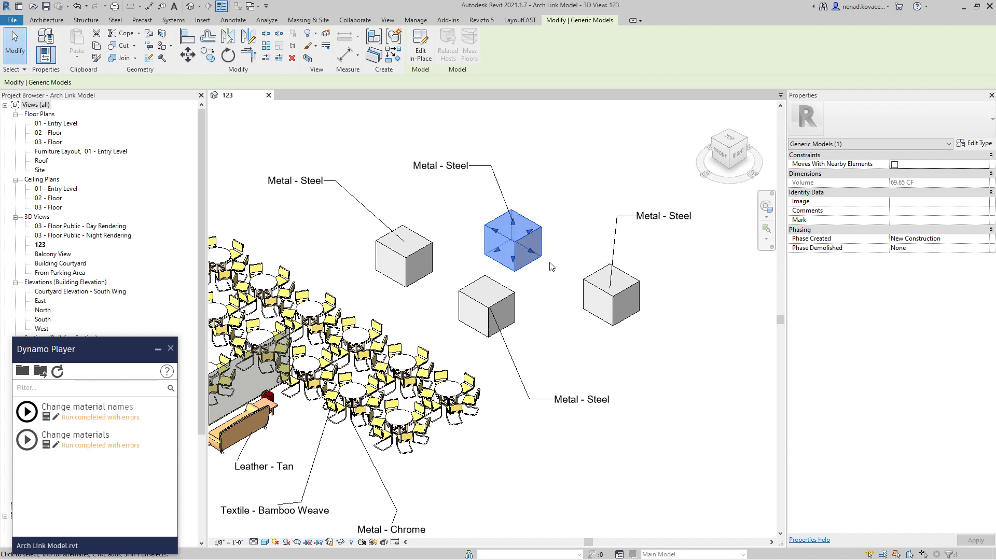
left_click(532, 195)
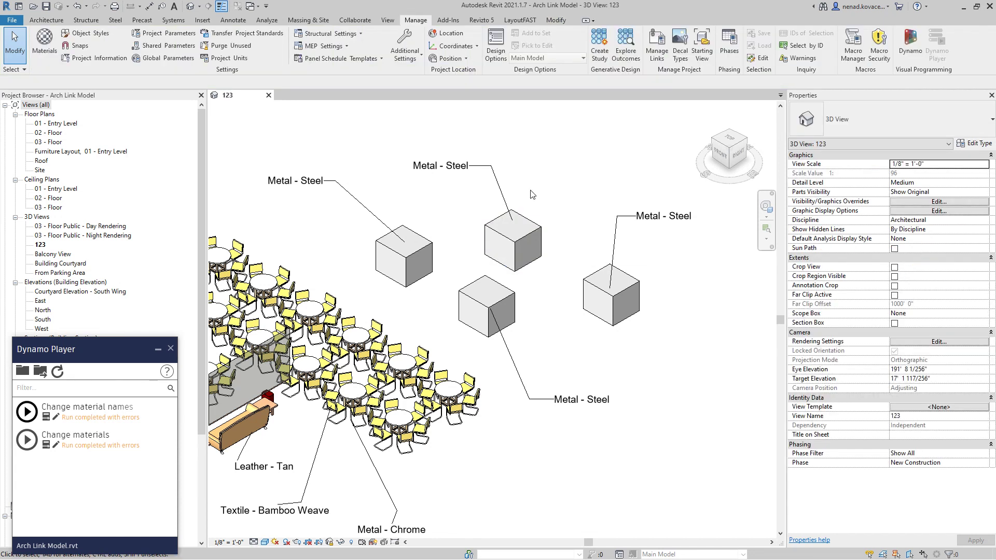
scroll(621, 203, "down", 2)
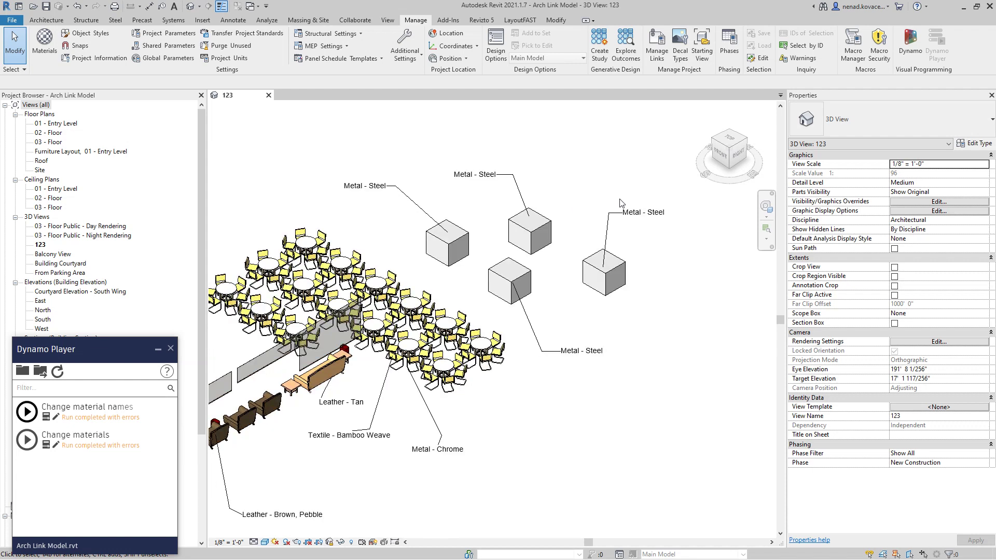
scroll(620, 203, "down", 3)
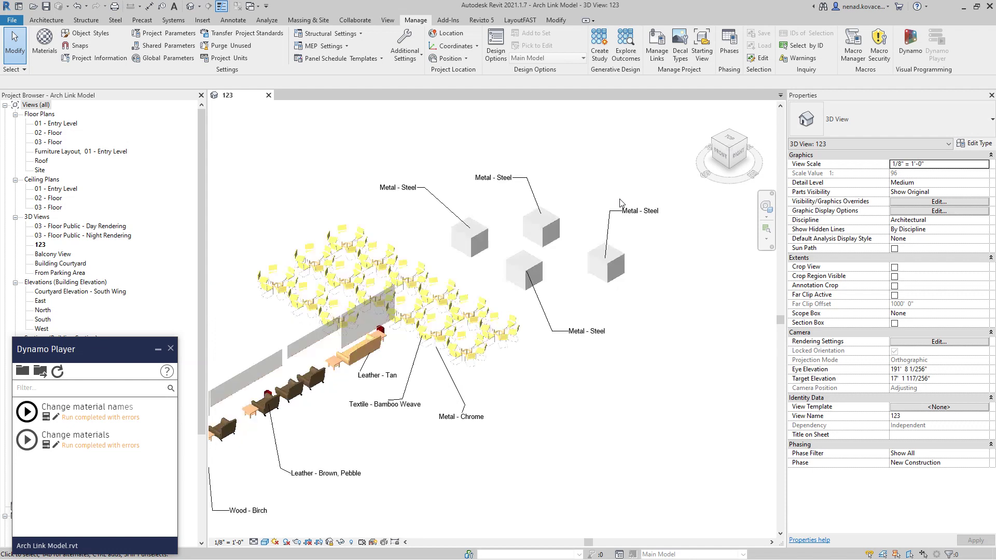
middle_click_drag(621, 203, 673, 328)
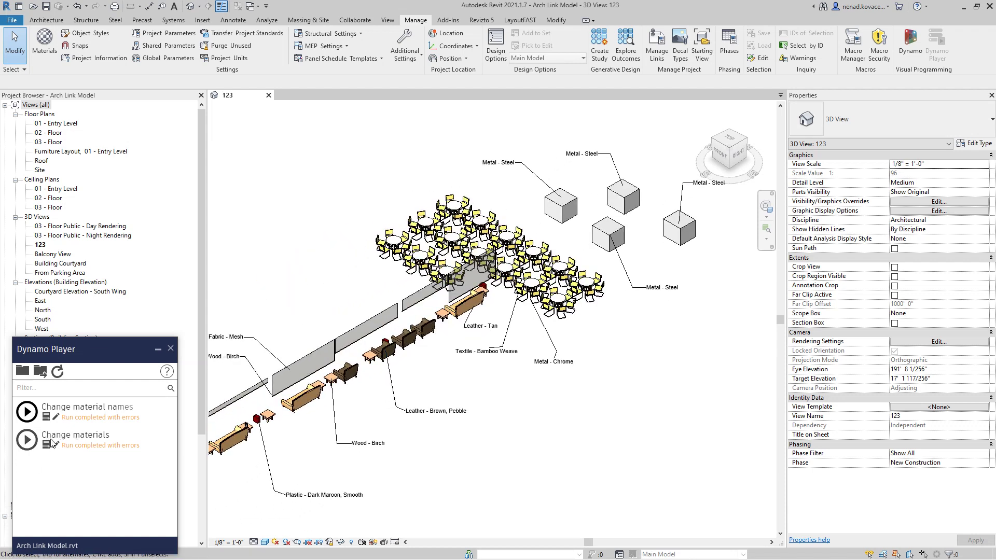
scroll(521, 366, "down", 1)
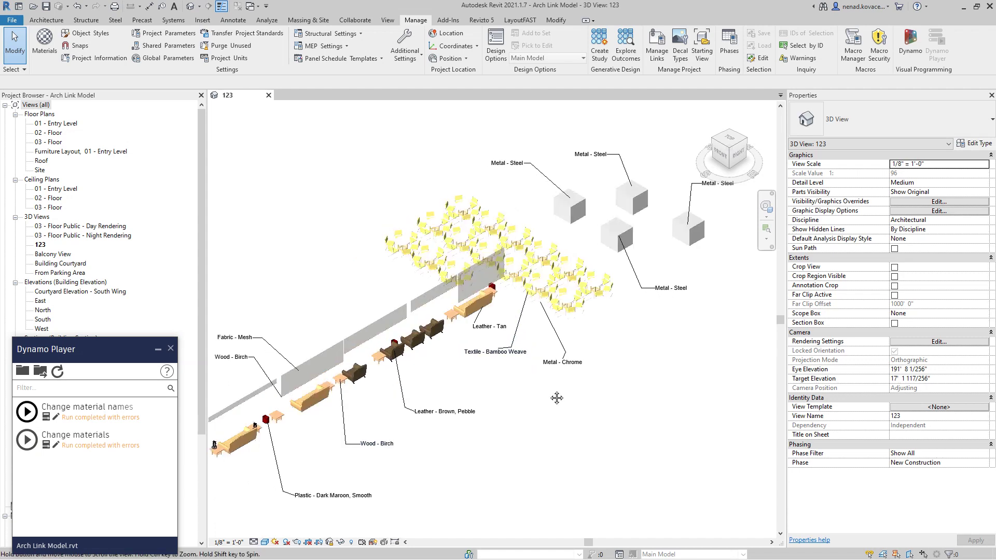
middle_click_drag(552, 396, 564, 373)
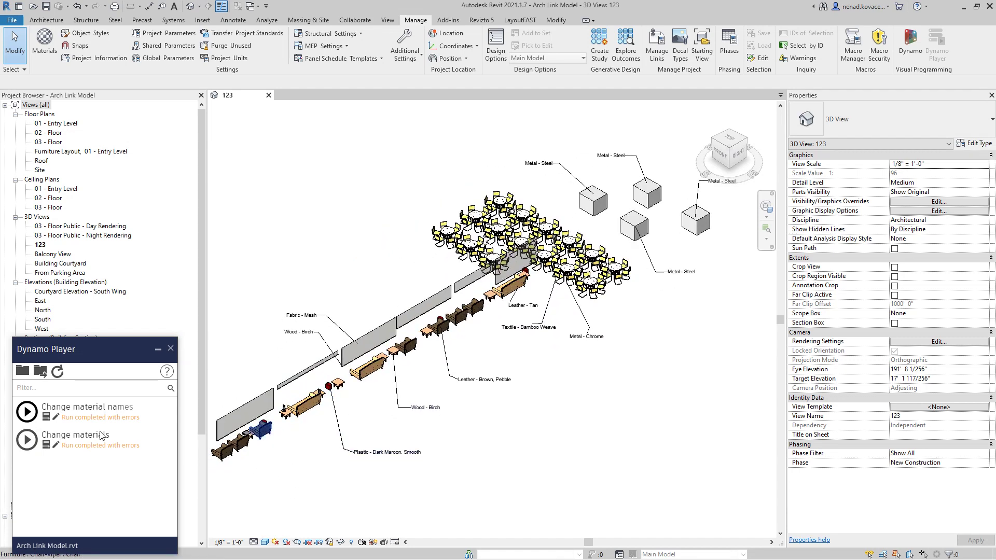